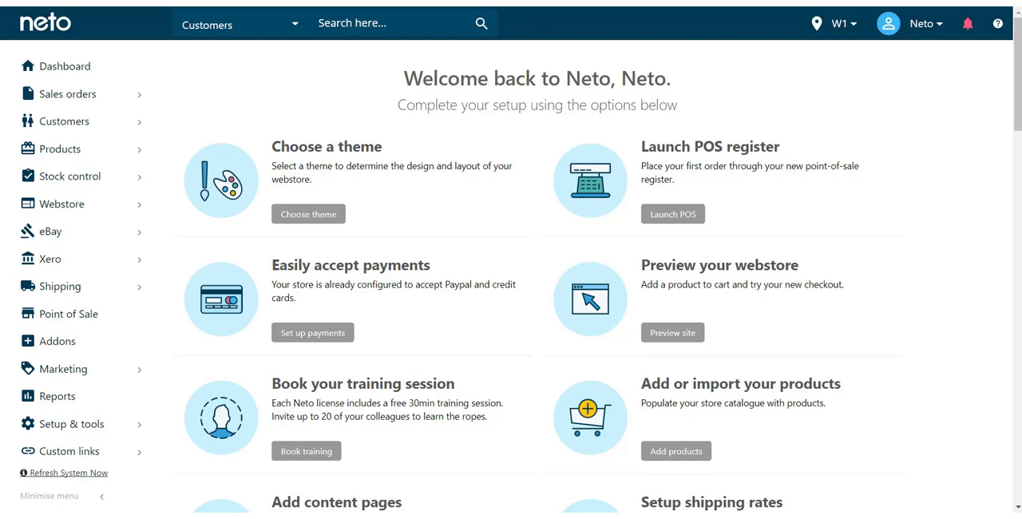
- Open the add-on store and go to its Customer Management category
mouse_move(45, 122)
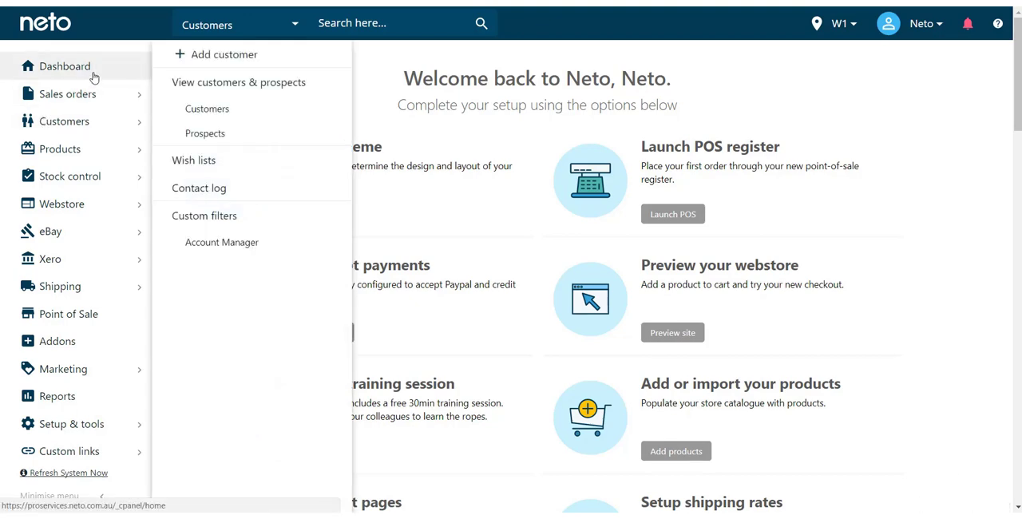
click(55, 345)
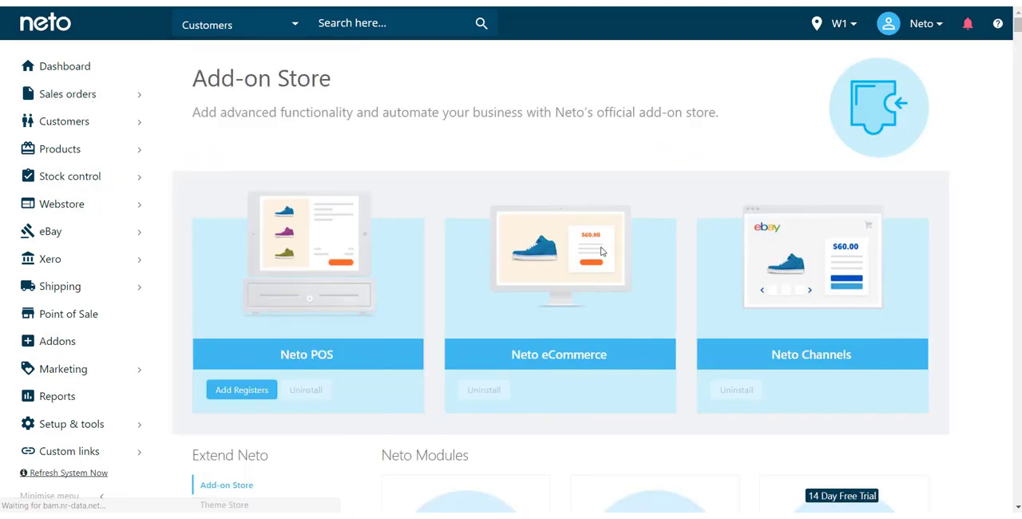
scroll(620, 225, down, 2)
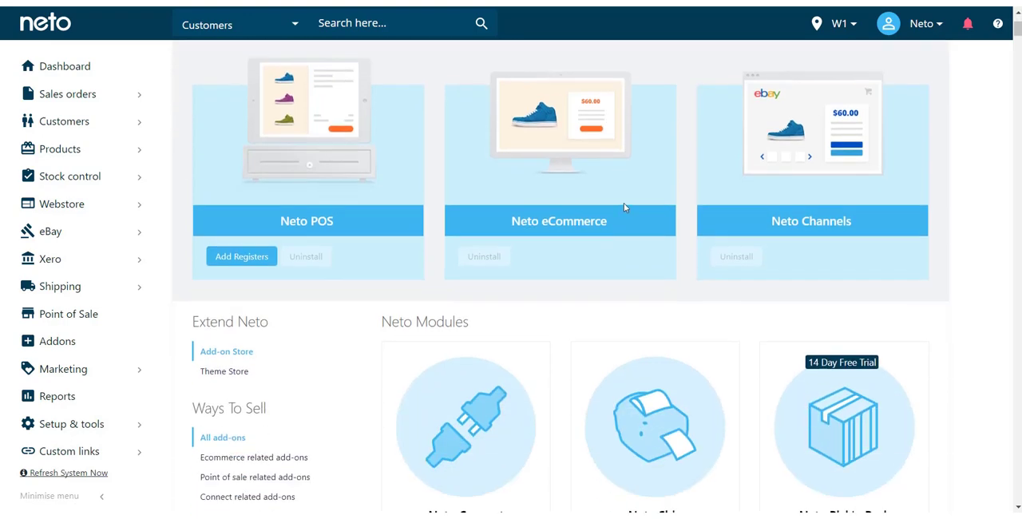
scroll(623, 203, down, 4)
scroll(363, 177, down, 2)
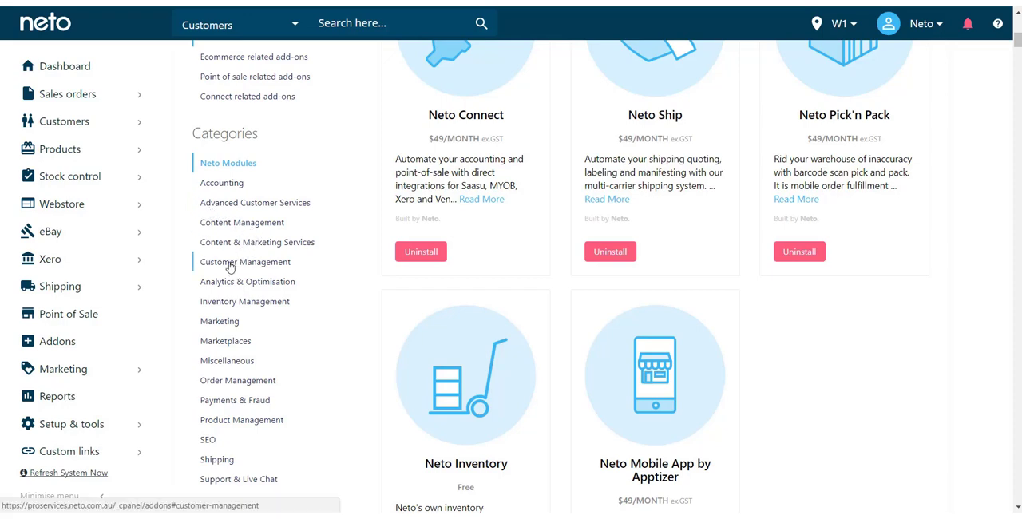
click(230, 264)
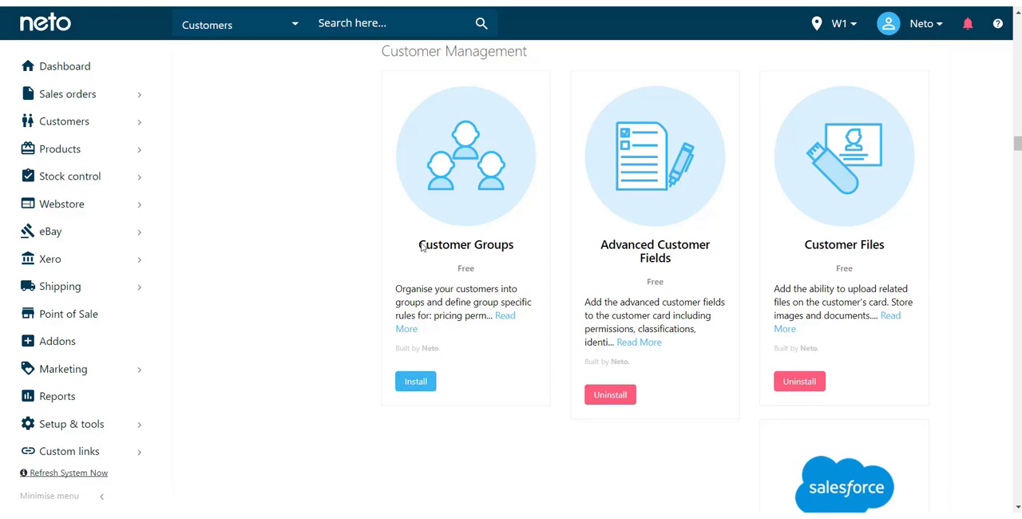
- Install the Customer Groups add-on and close its installation dialog
click(411, 387)
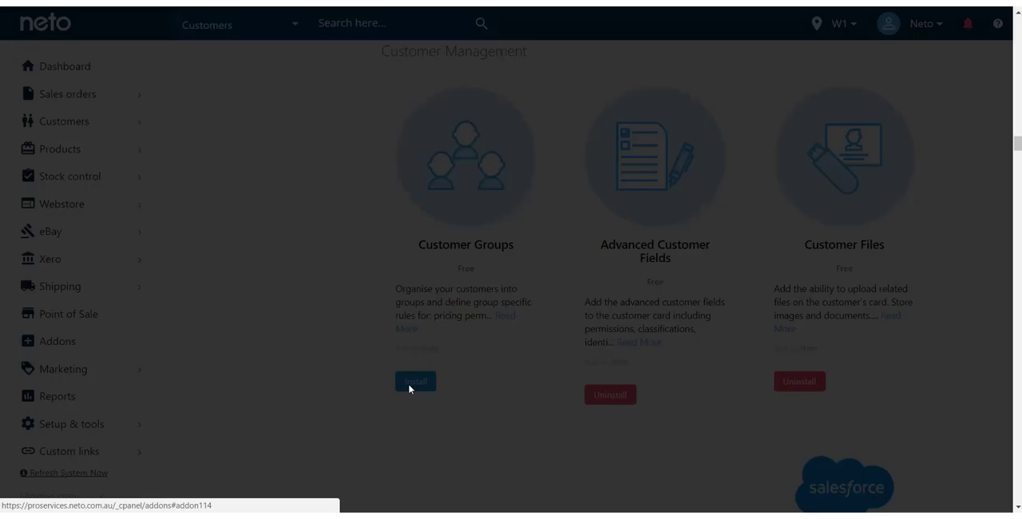
click(757, 209)
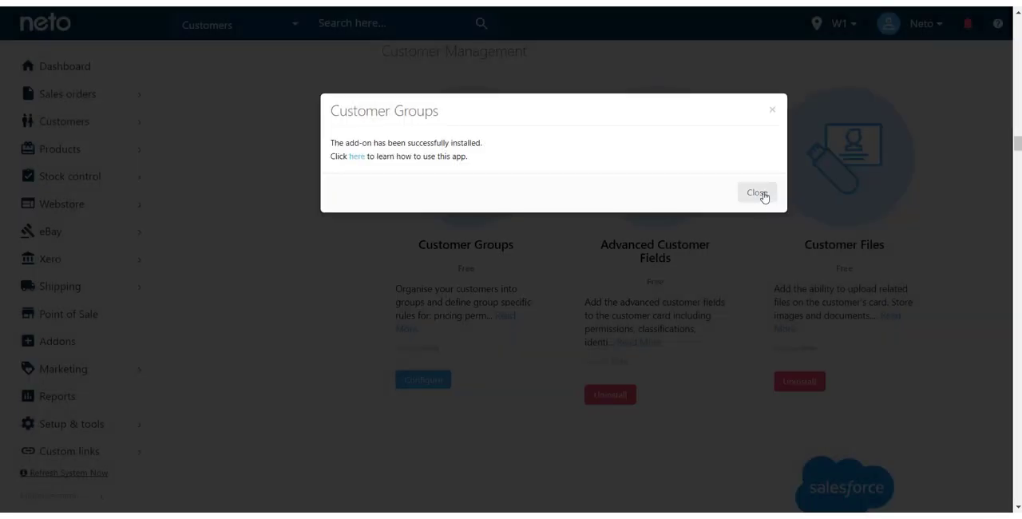
click(757, 194)
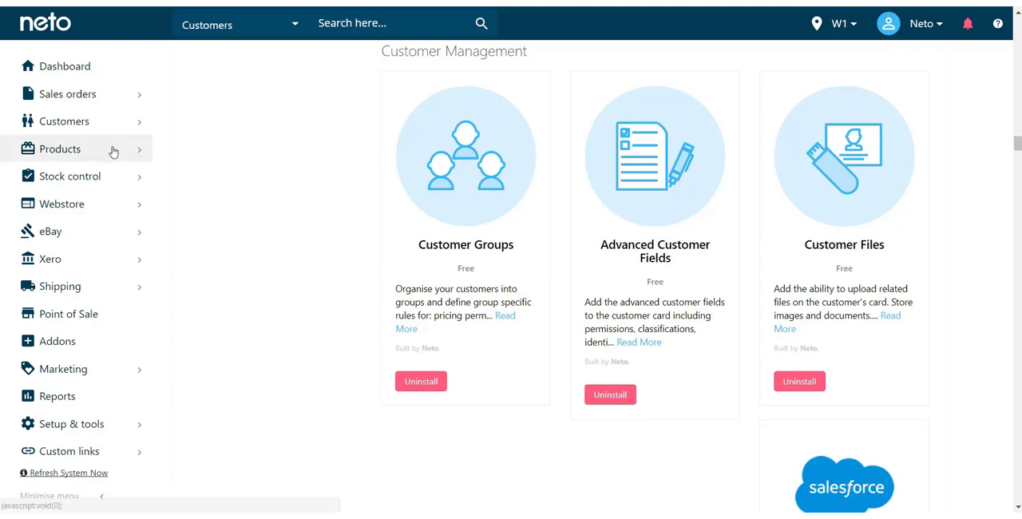
- Open product 123, the 20L Nike Sports Bag, from the full product list
mouse_move(113, 152)
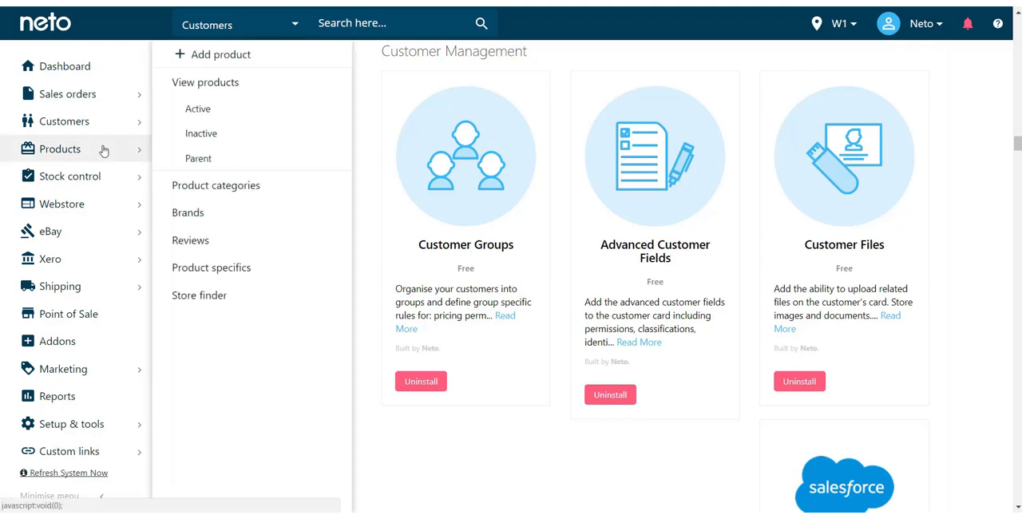
click(243, 86)
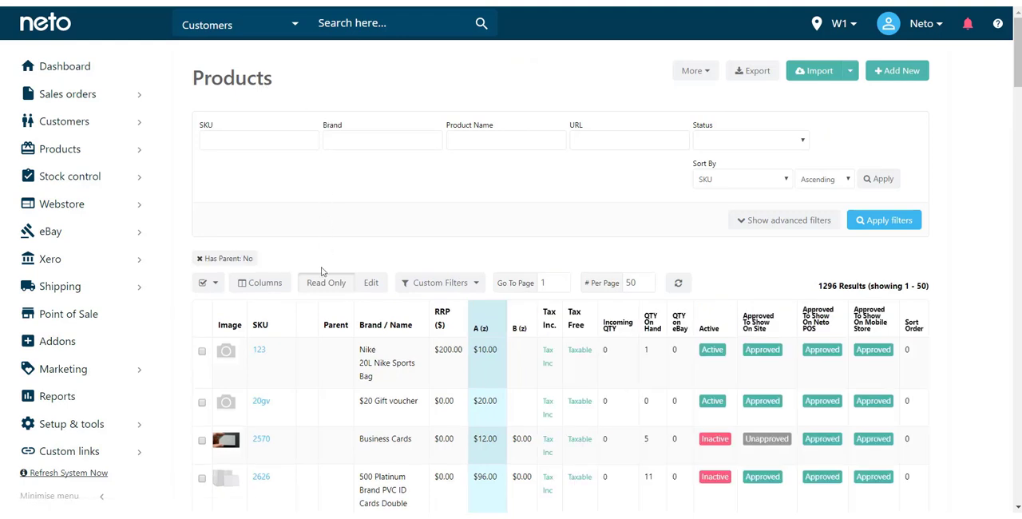
click(261, 357)
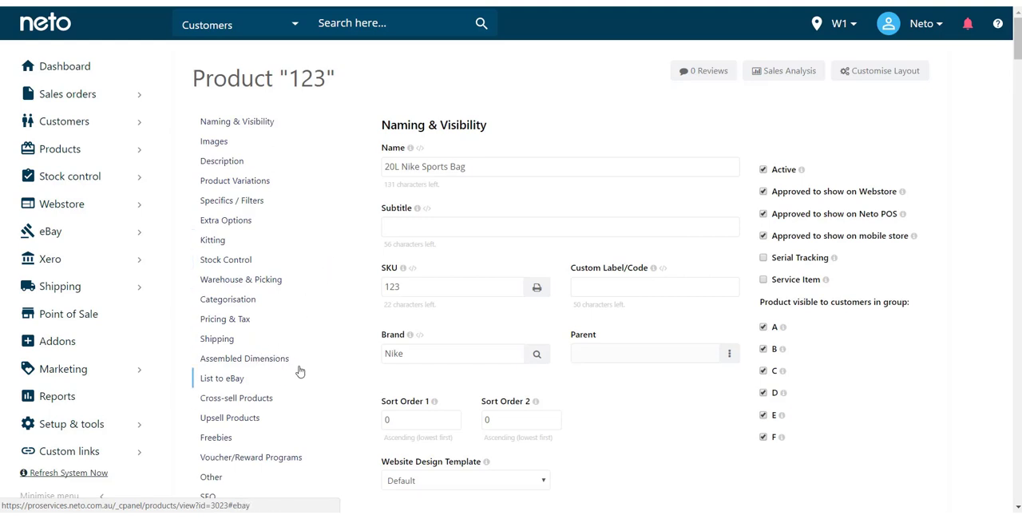
- Expand all the group price levels in the product's Pricing & Tax section
scroll(299, 371, down, 1)
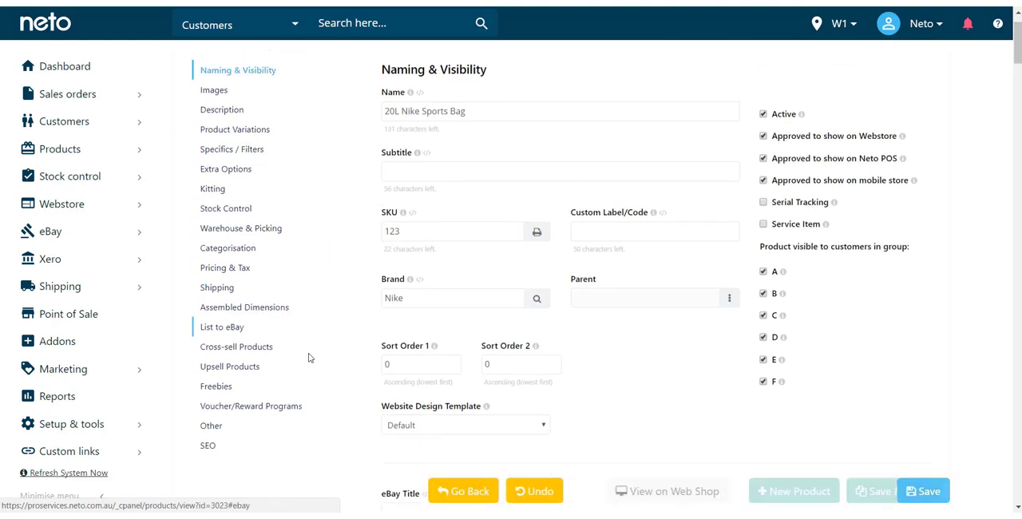
click(237, 270)
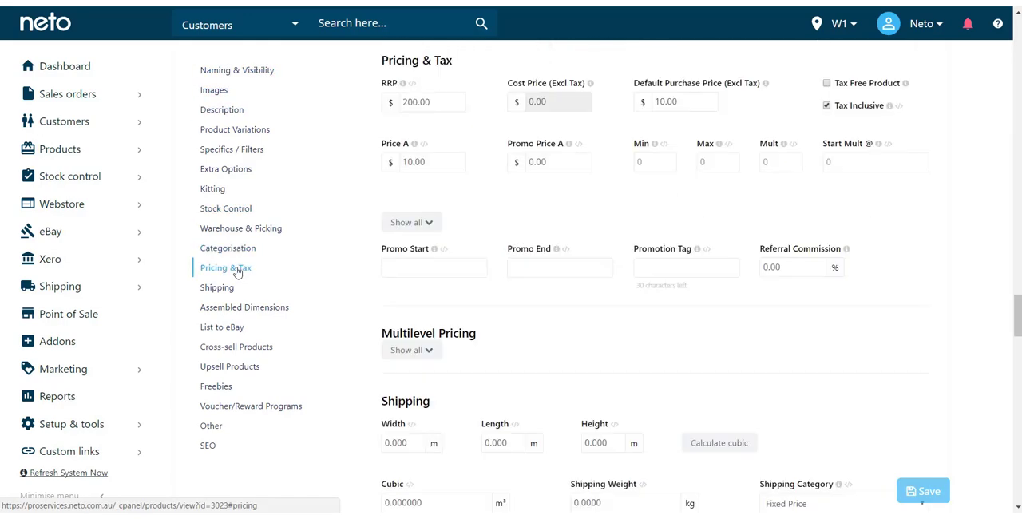
click(419, 222)
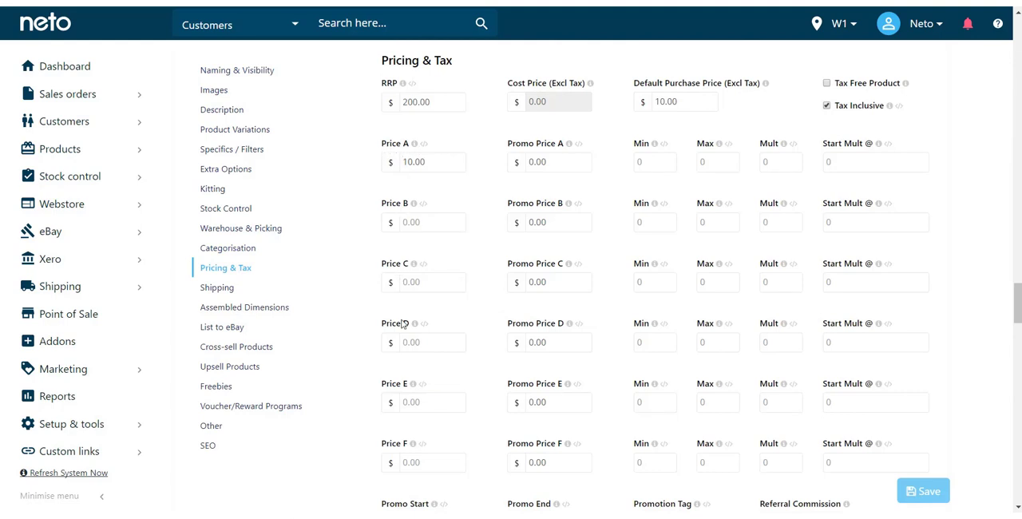
scroll(403, 323, down, 1)
scroll(415, 316, up, 2)
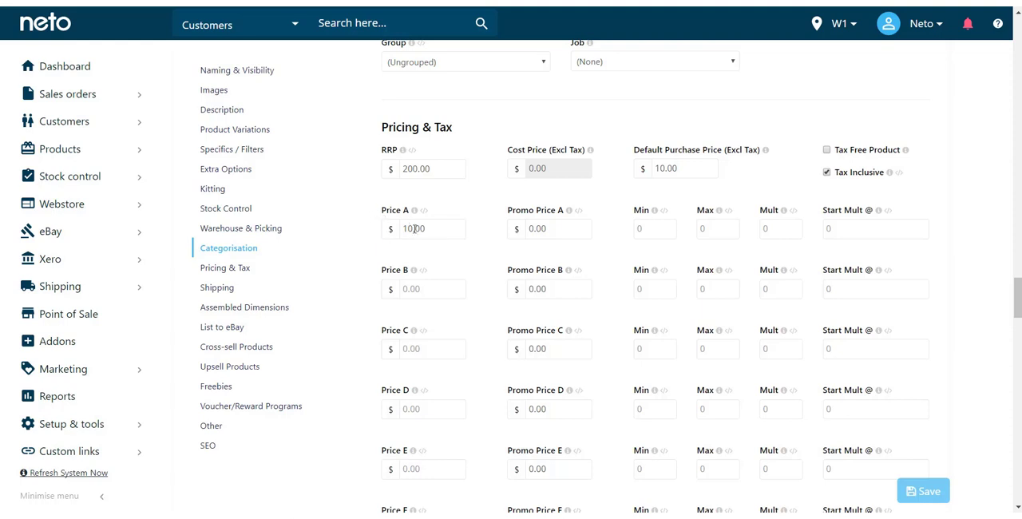
- Set the product's Price B to 8.00 and save the product
click(429, 289)
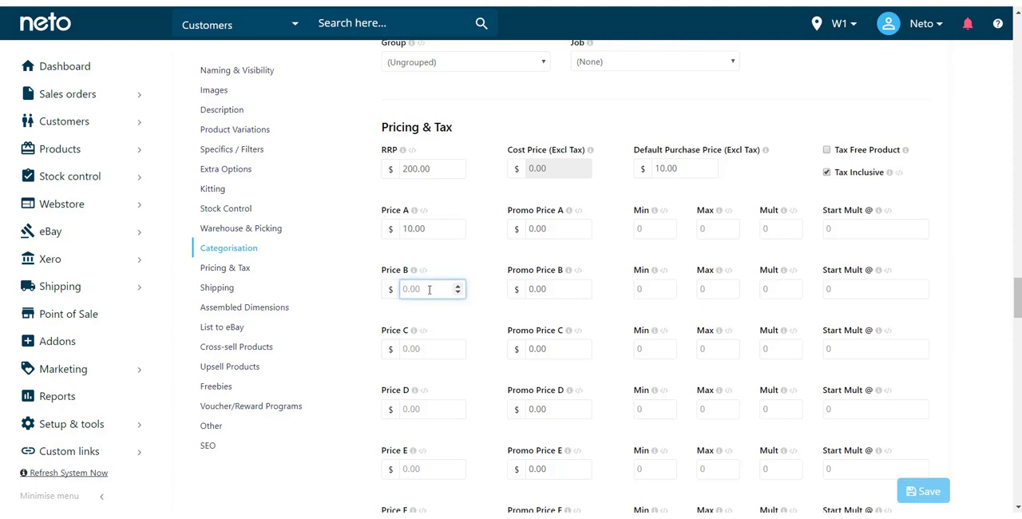
text(8.009)
key(BackSpace)
scroll(534, 226, down, 2)
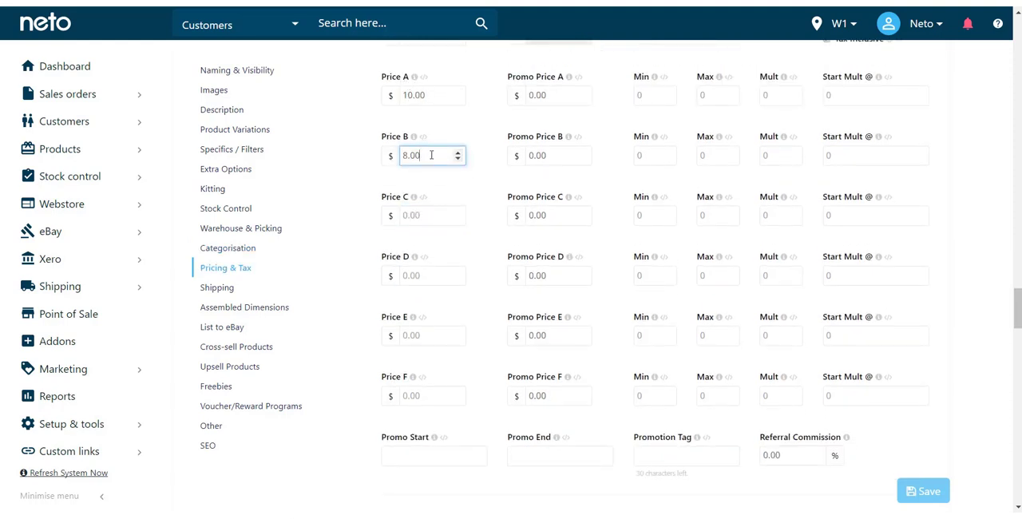
scroll(418, 188, down, 1)
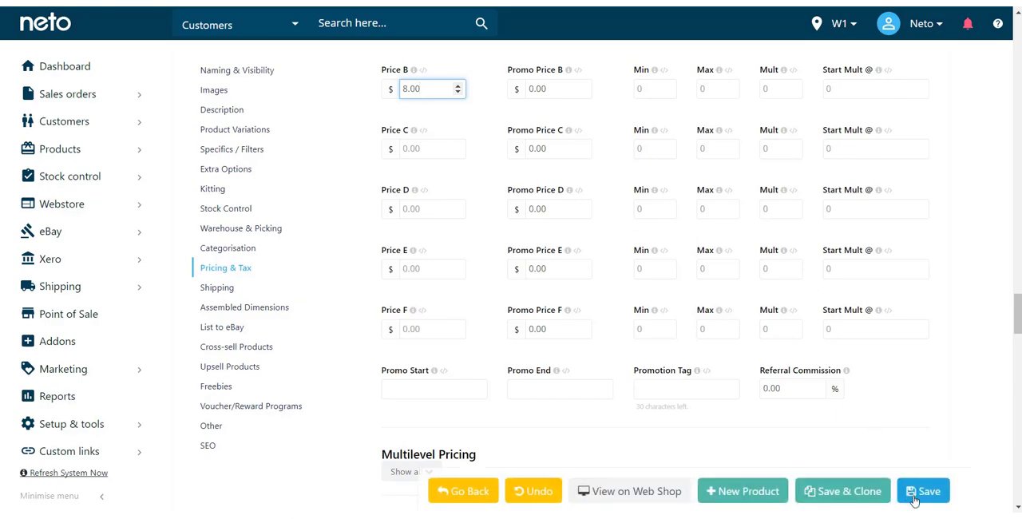
click(918, 493)
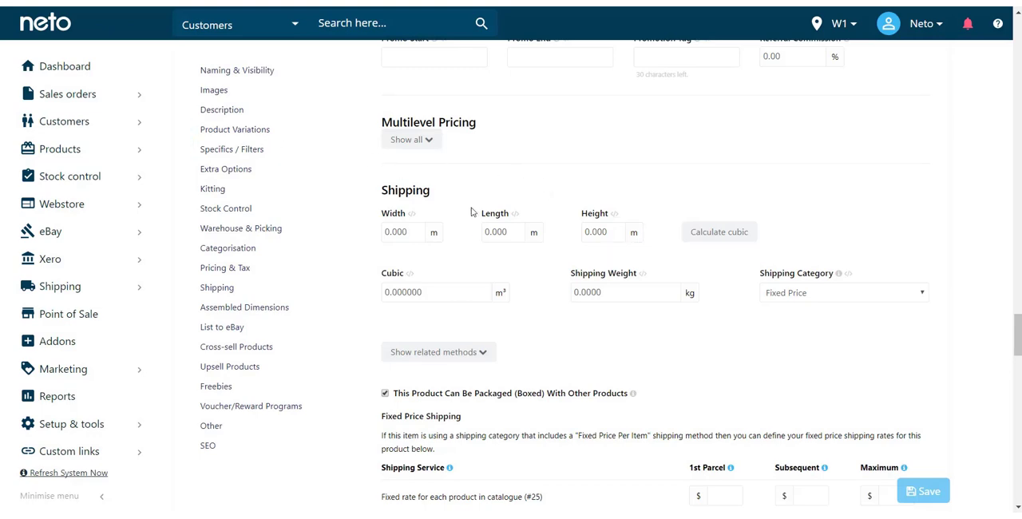
- Expand the saved product's group prices again and review the Price A to F fields
scroll(476, 240, up, 3)
scroll(476, 244, up, 3)
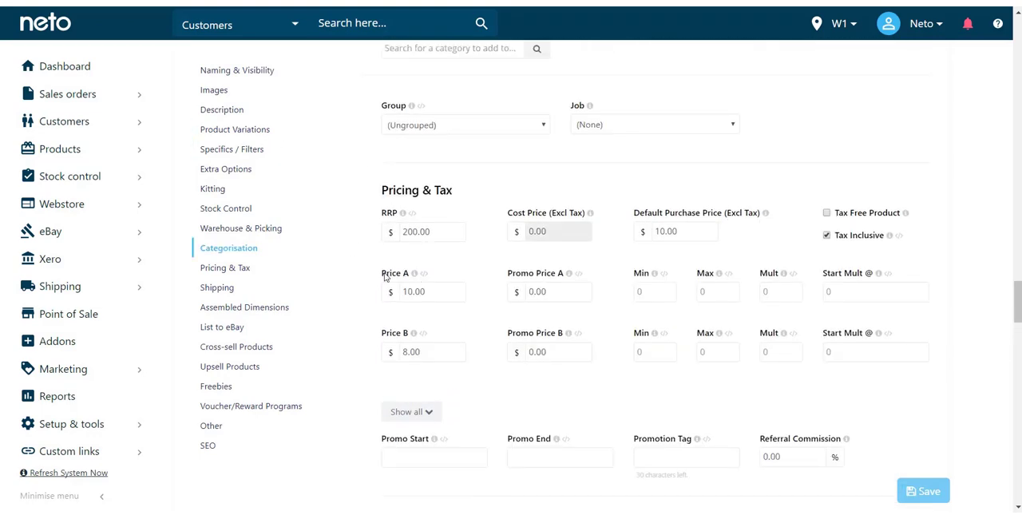
click(409, 413)
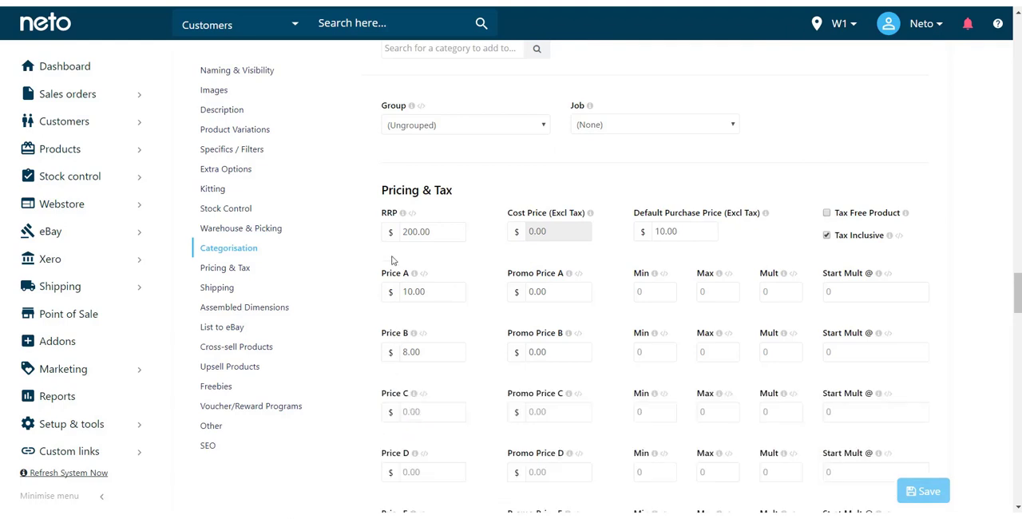
scroll(396, 261, down, 1)
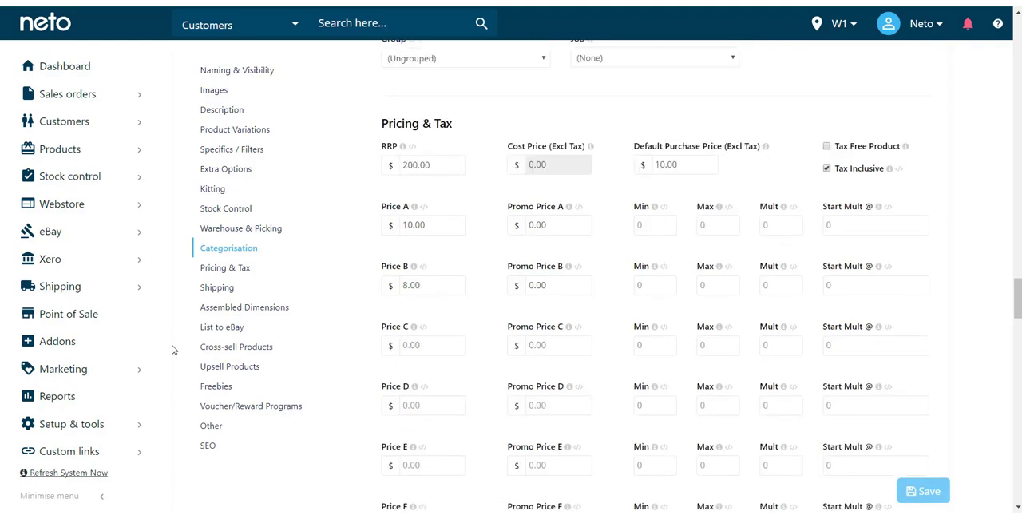
- Open the Customer Groups list from the Customers section of all settings and tools
mouse_move(69, 430)
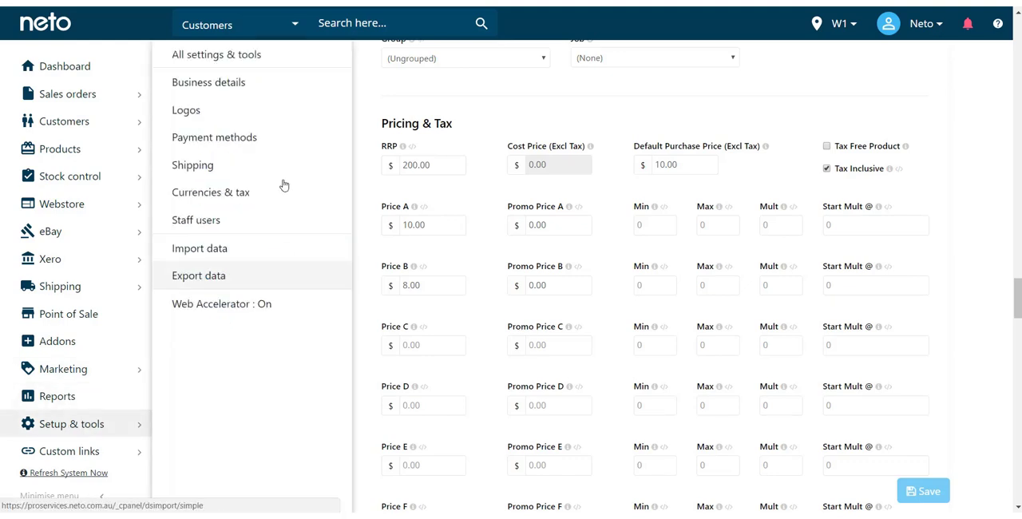
click(194, 55)
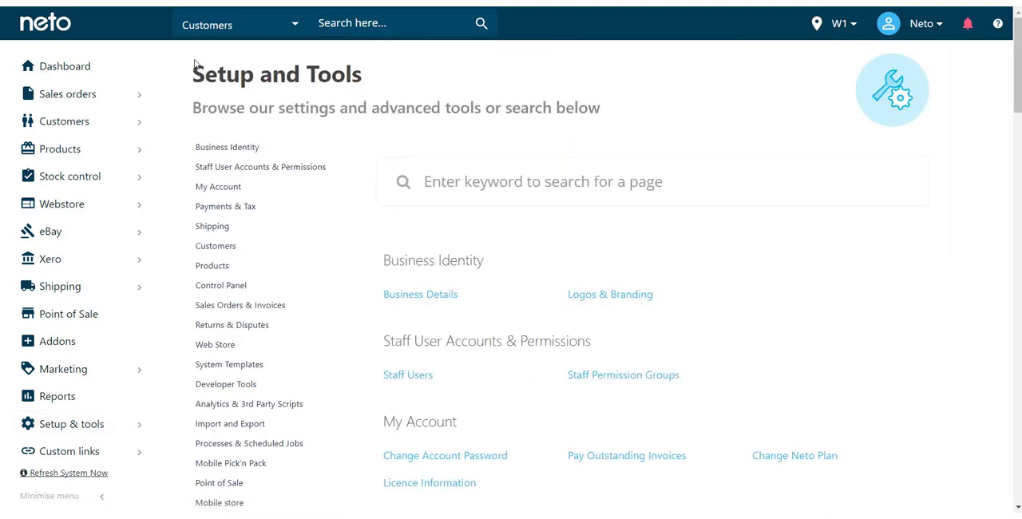
click(215, 247)
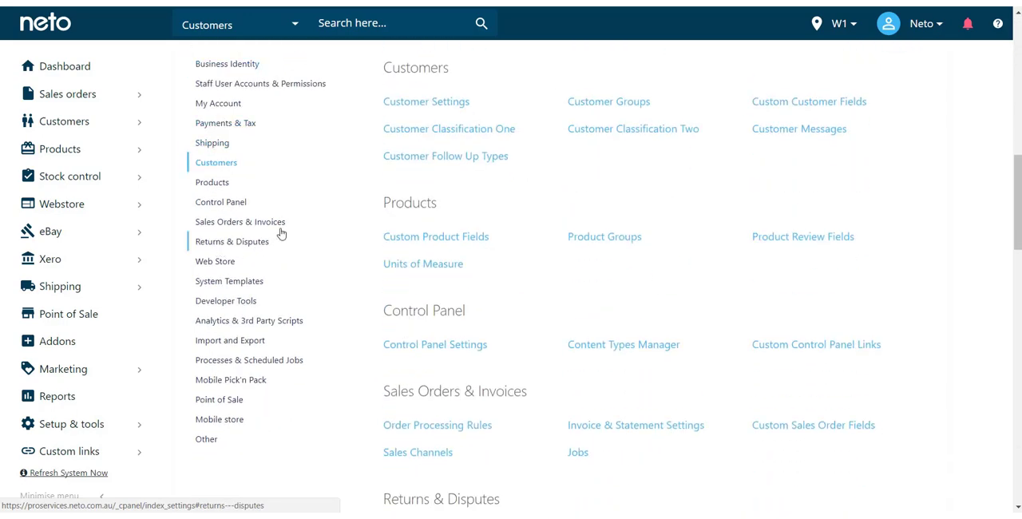
click(611, 105)
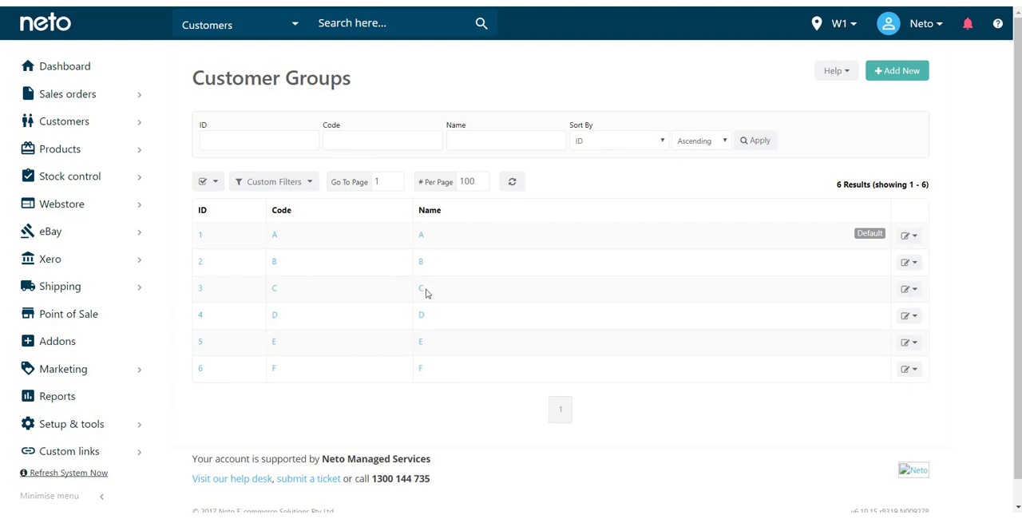
- Open customer group A for editing and change its name to Retail Customers
click(423, 238)
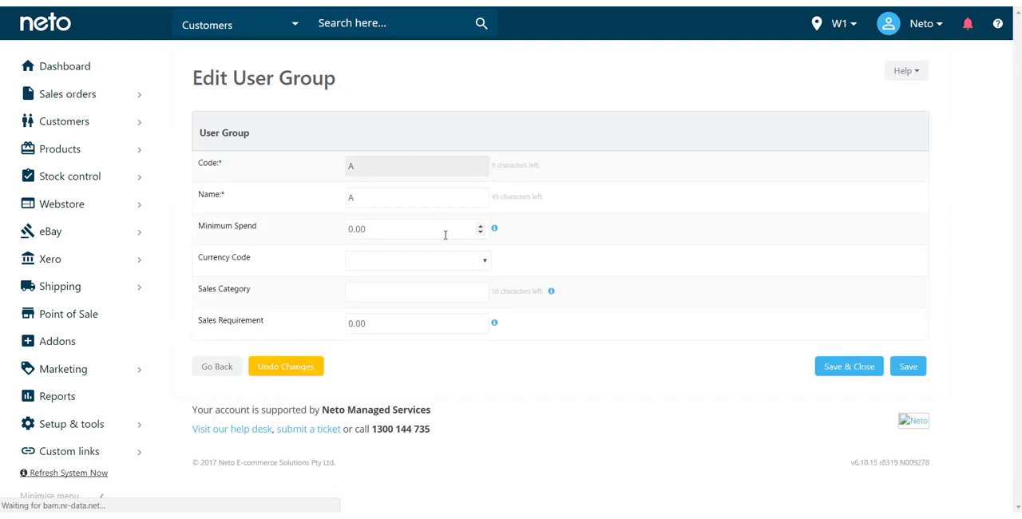
double_click(417, 200)
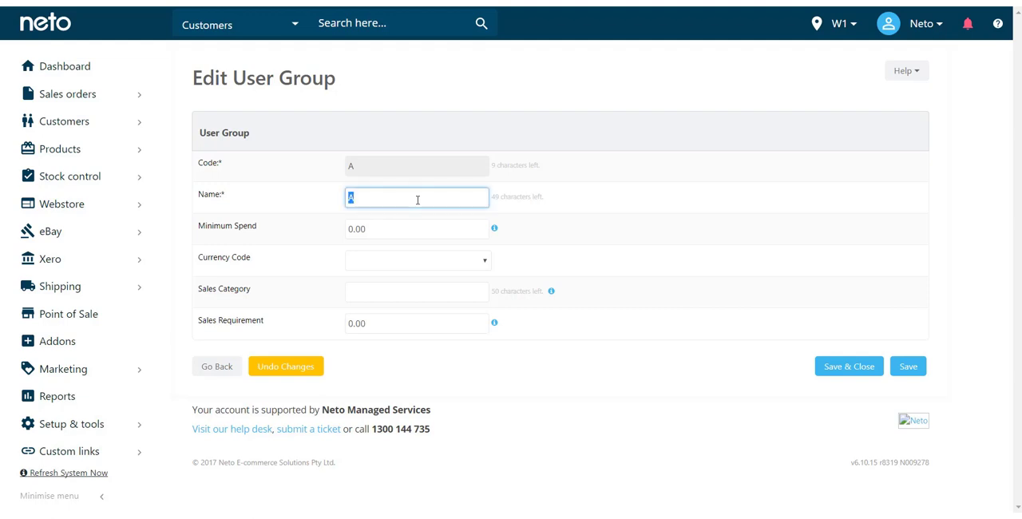
text(Retail Customers)
click(565, 240)
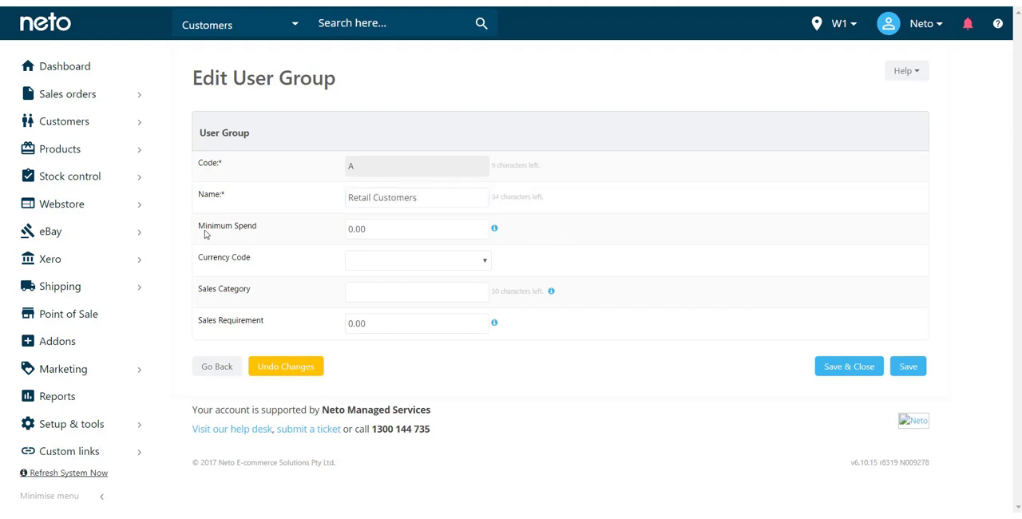
- Set the group's currency code to AUD - Australian dollar, then save and close the group
drag(197, 228, 268, 238)
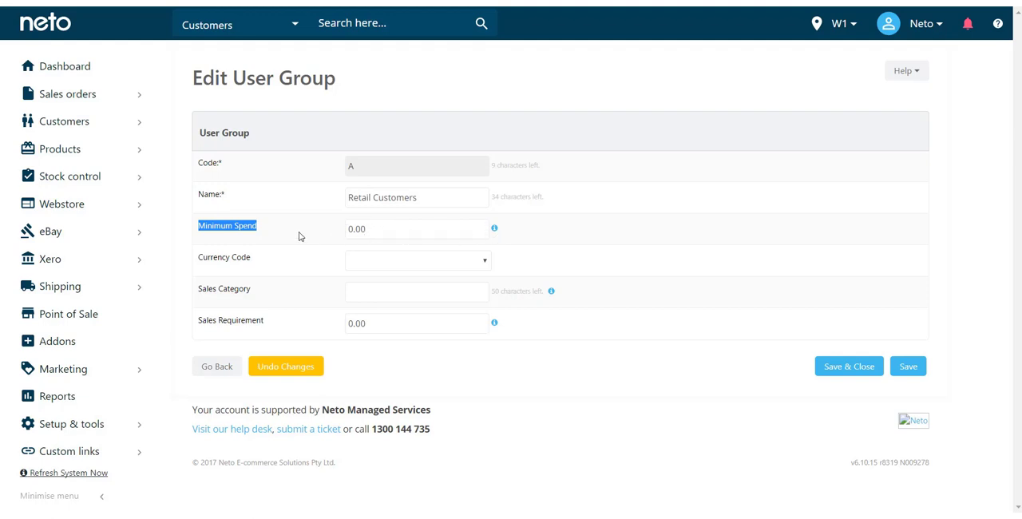
click(391, 268)
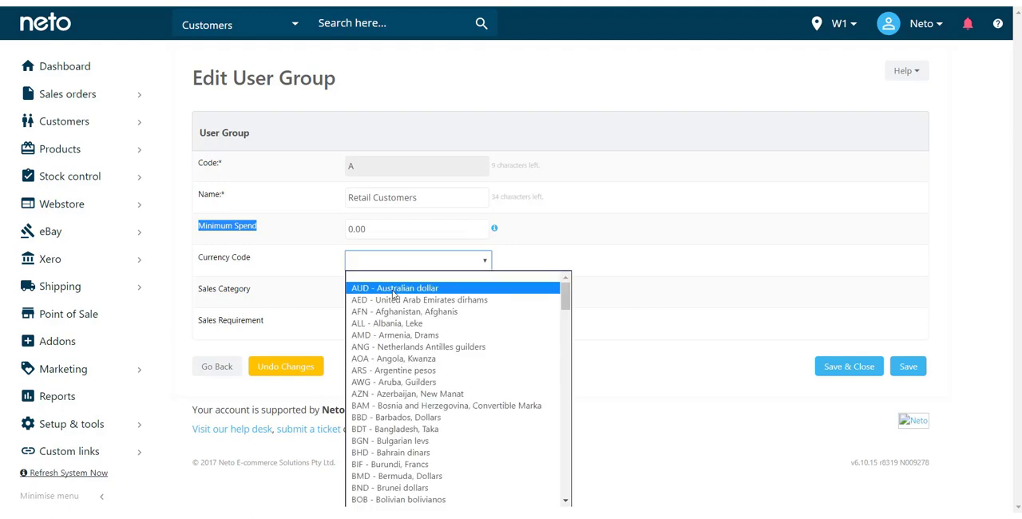
click(392, 290)
click(297, 273)
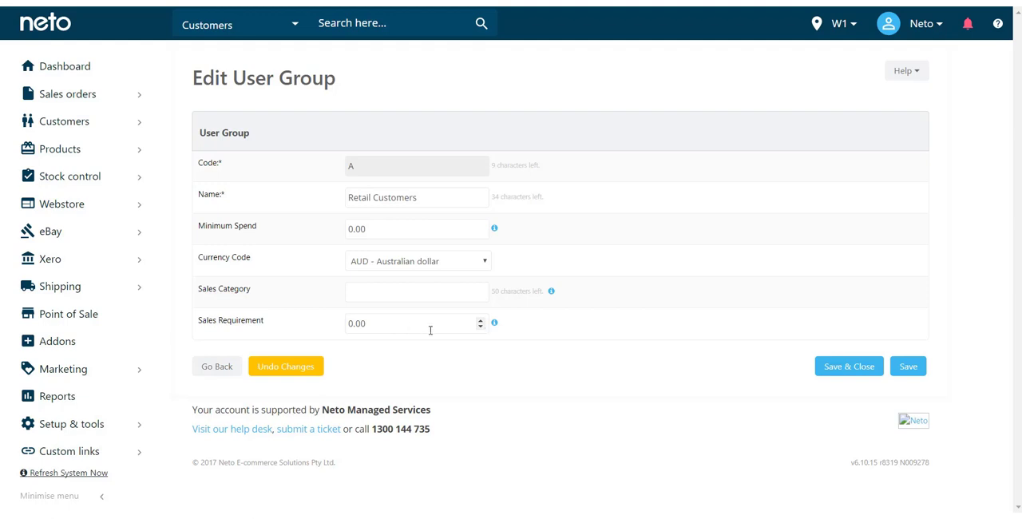
mouse_move(495, 327)
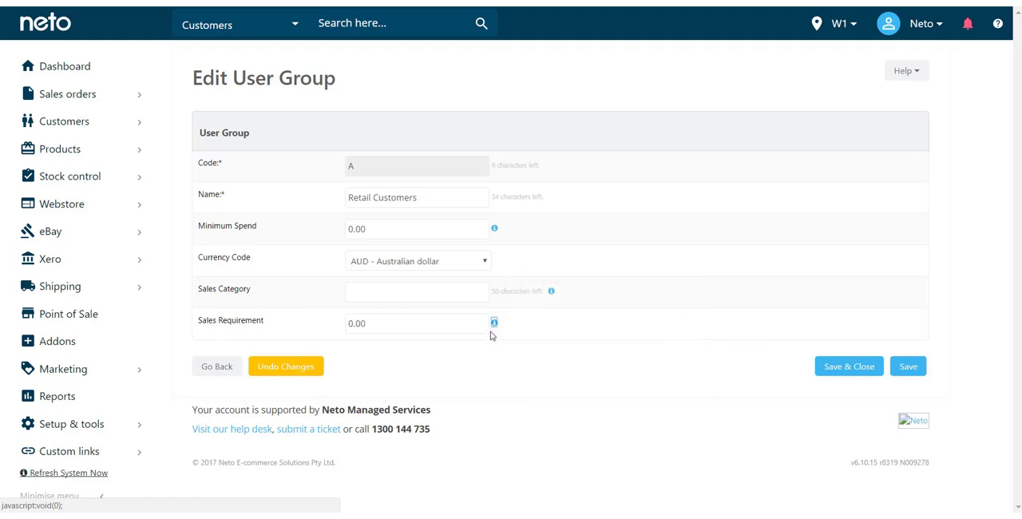
click(405, 328)
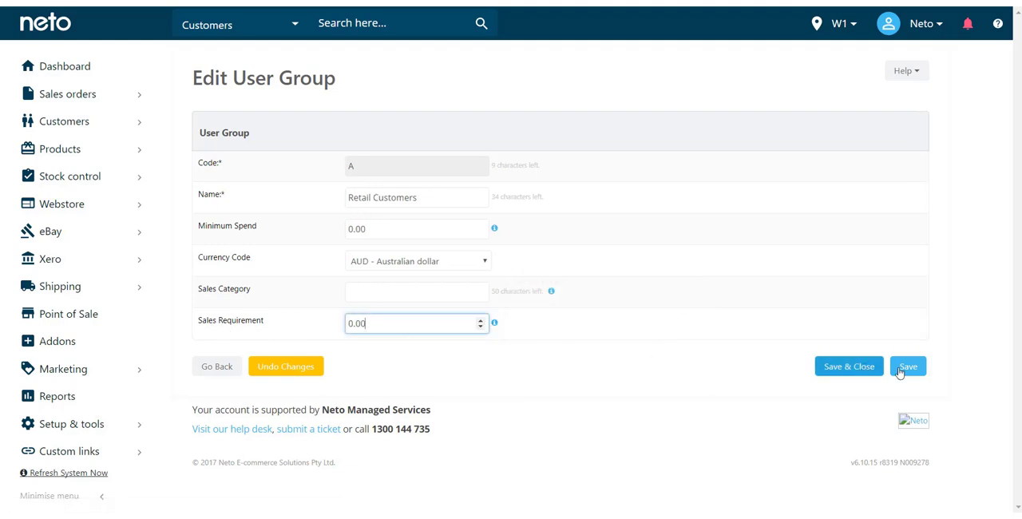
click(848, 372)
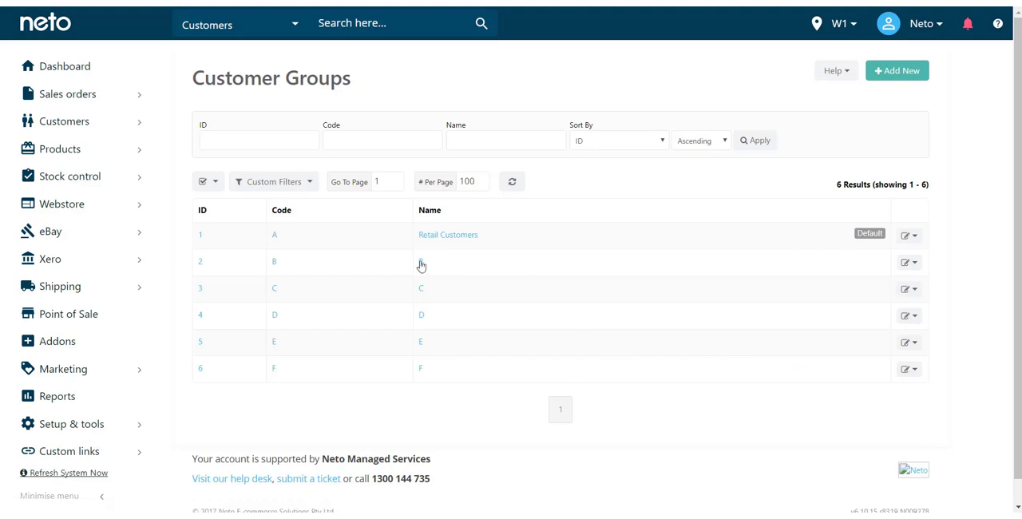
- Open customer group B, change its name to Wholesale Customers, then save and close it
click(421, 266)
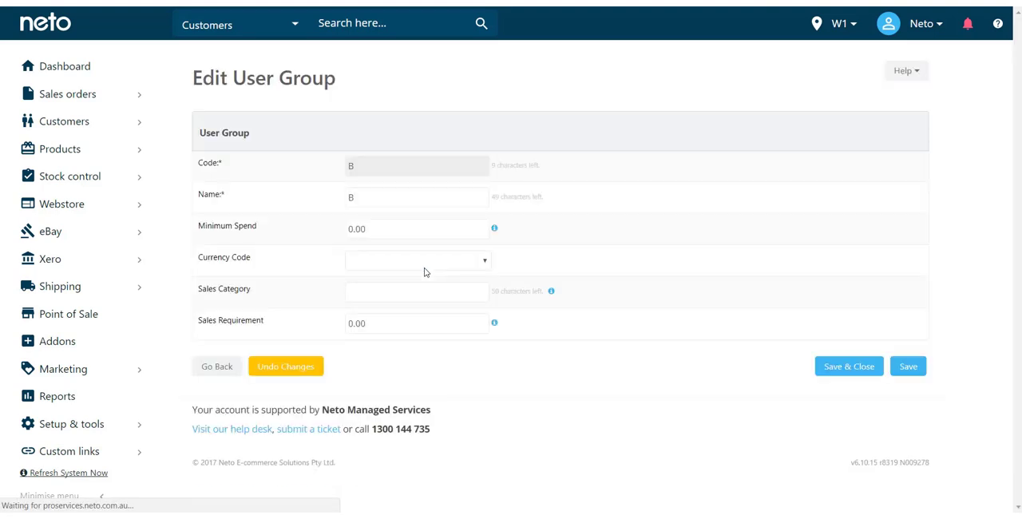
double_click(386, 203)
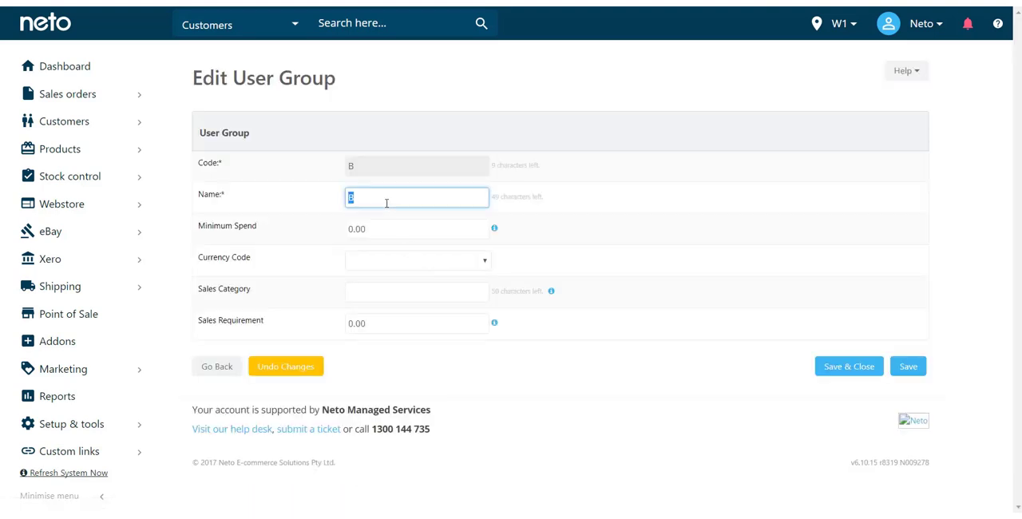
text(Wholesale Customers)
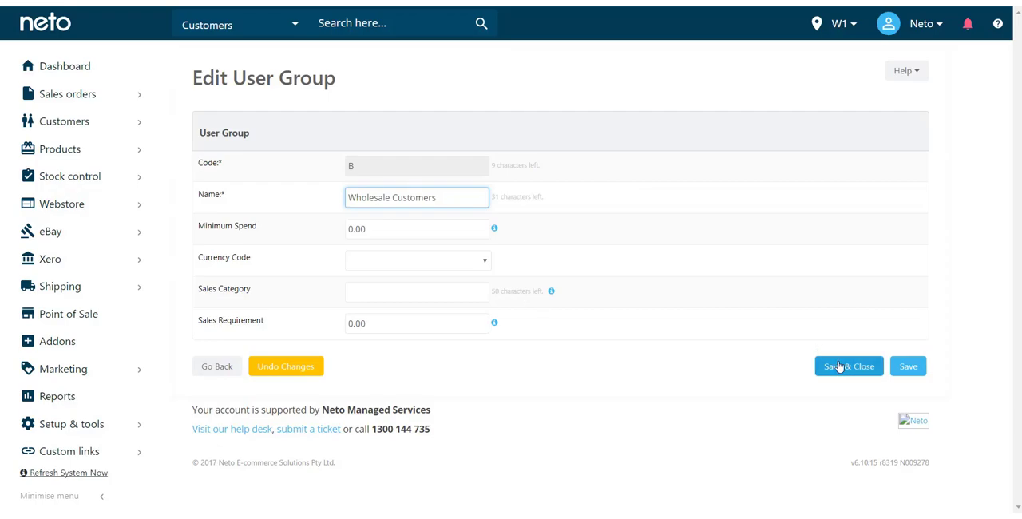
click(838, 366)
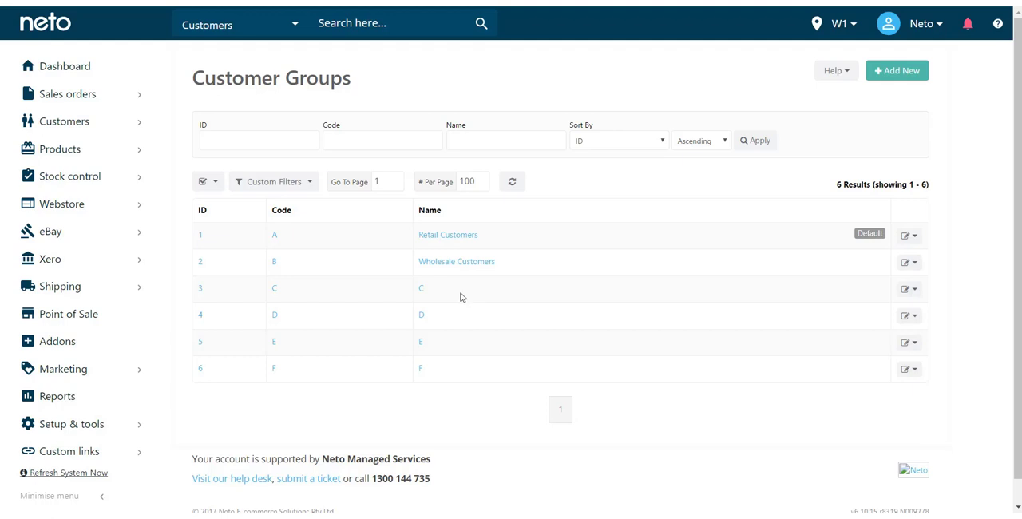
- Open customer group C, change its name to eBay, then save and close it
click(421, 292)
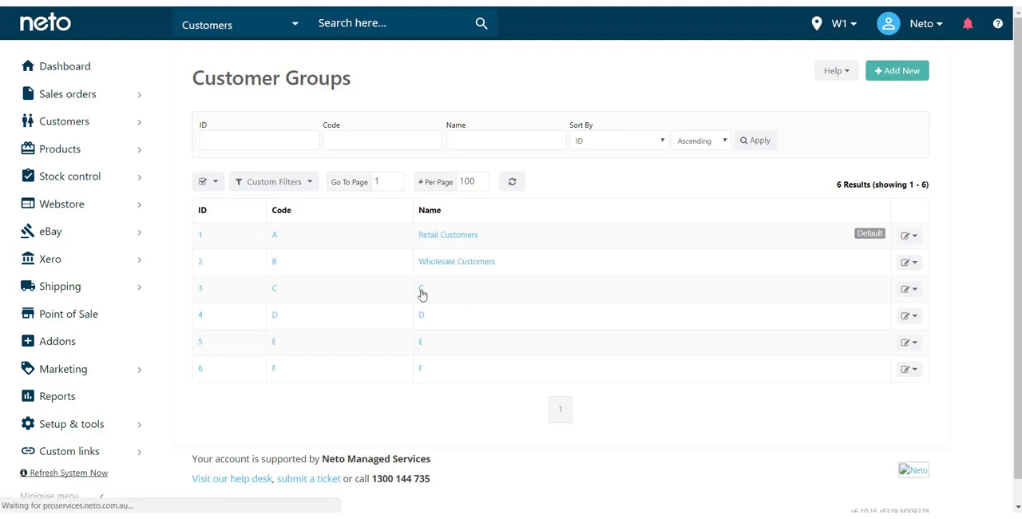
double_click(391, 204)
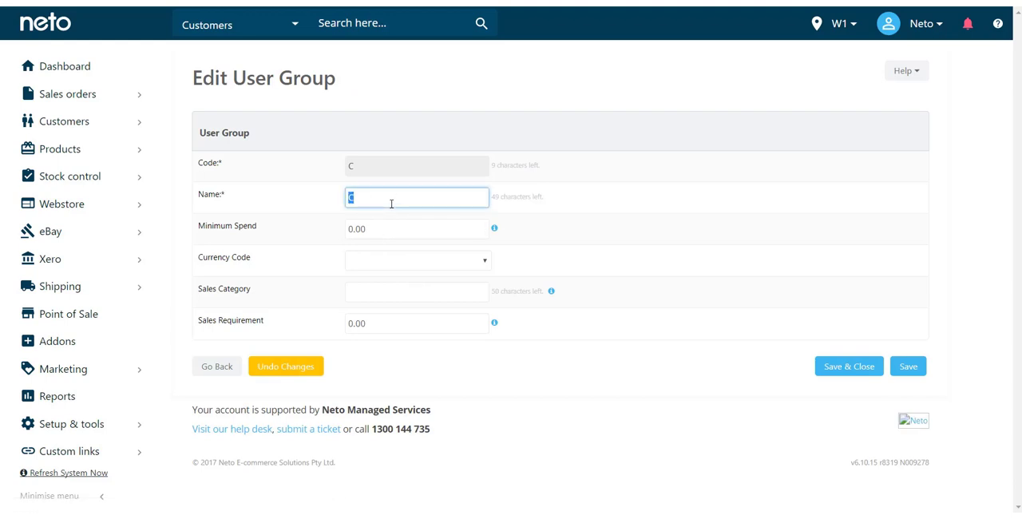
text(eBauy)
click(862, 365)
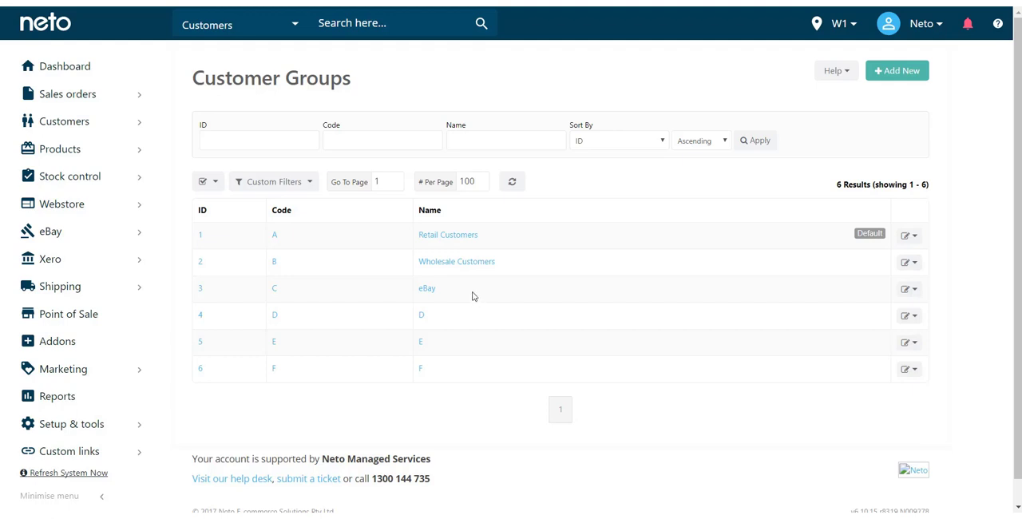
drag(498, 264, 403, 269)
click(520, 270)
- Open the active Retail Customers account from the customers and prospects list filtered by the e-mail term test
mouse_move(100, 119)
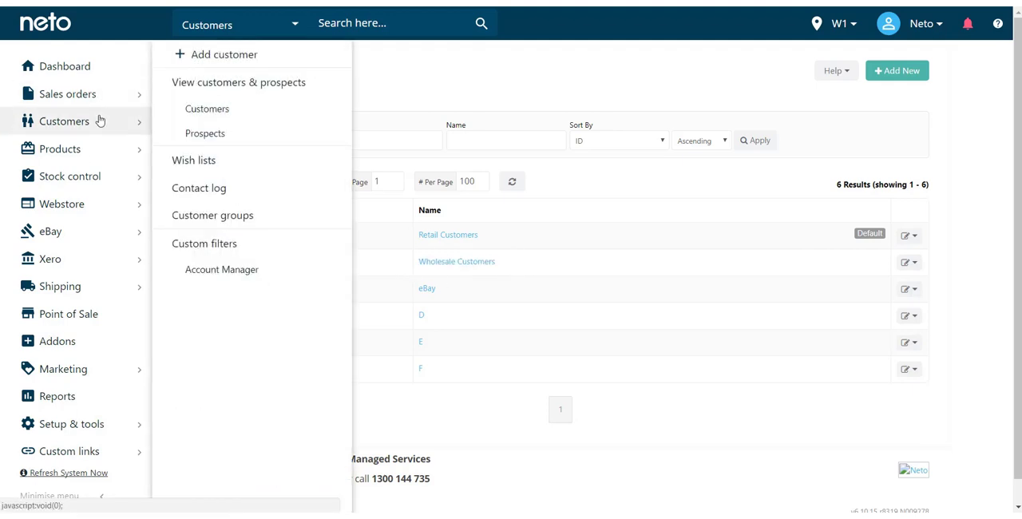
click(235, 84)
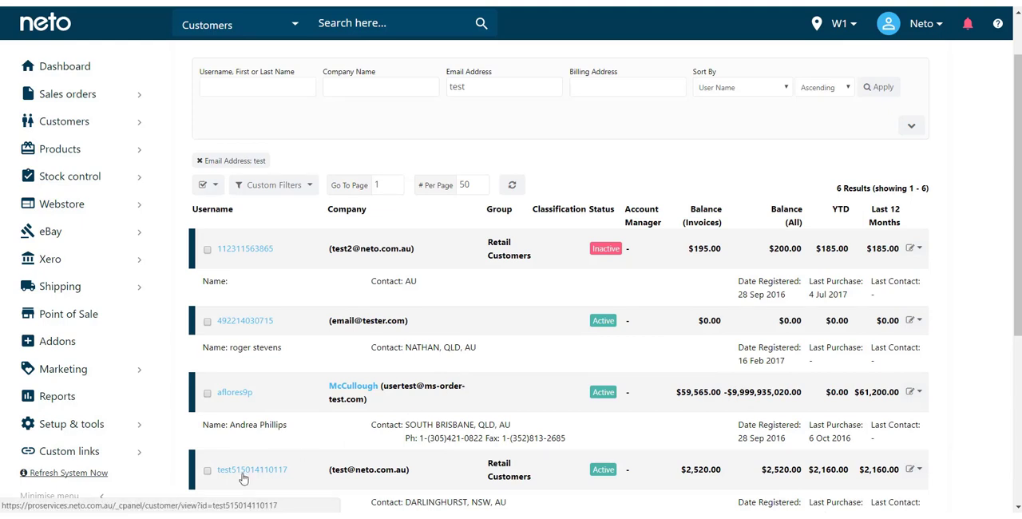
click(243, 472)
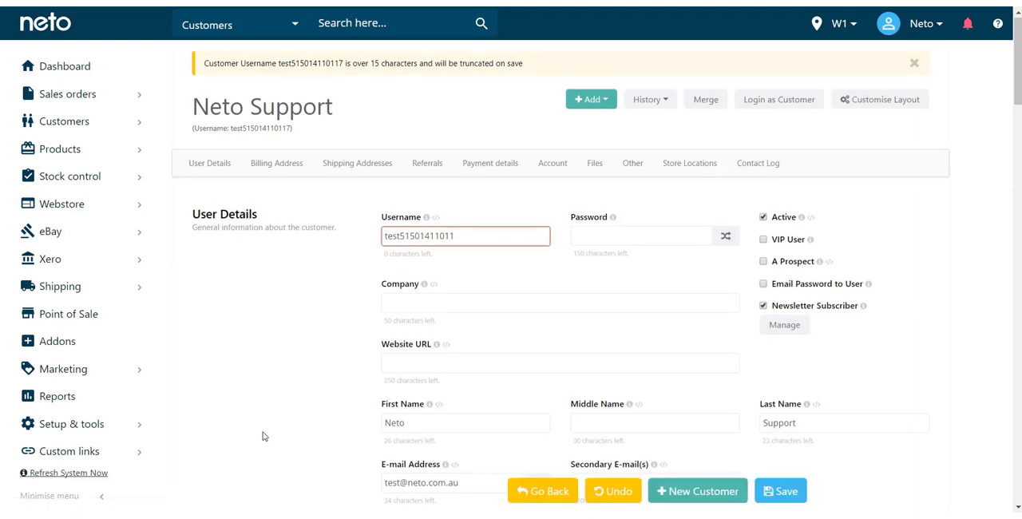
- Change the customer's user group to Wholesale Customers and save the customer record
scroll(264, 436, down, 3)
scroll(264, 345, down, 1)
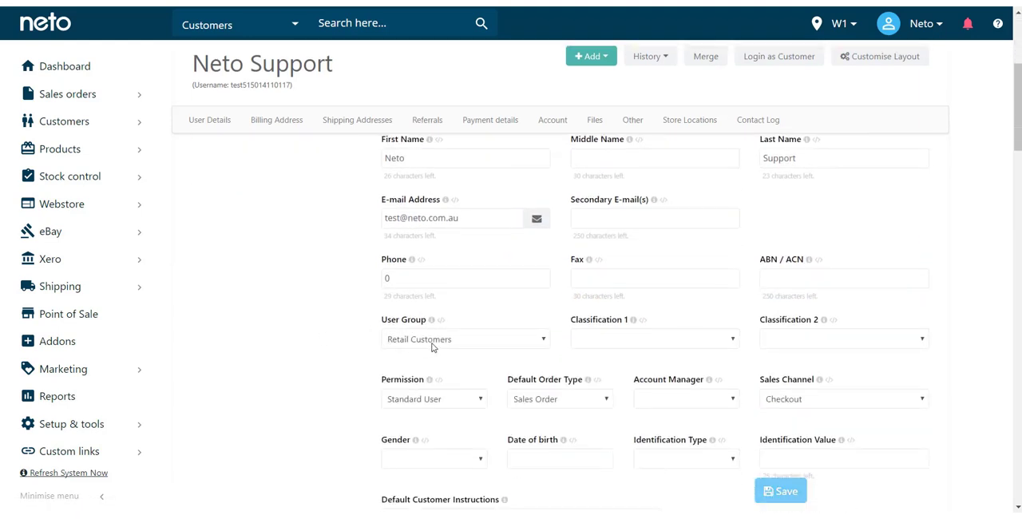
click(457, 341)
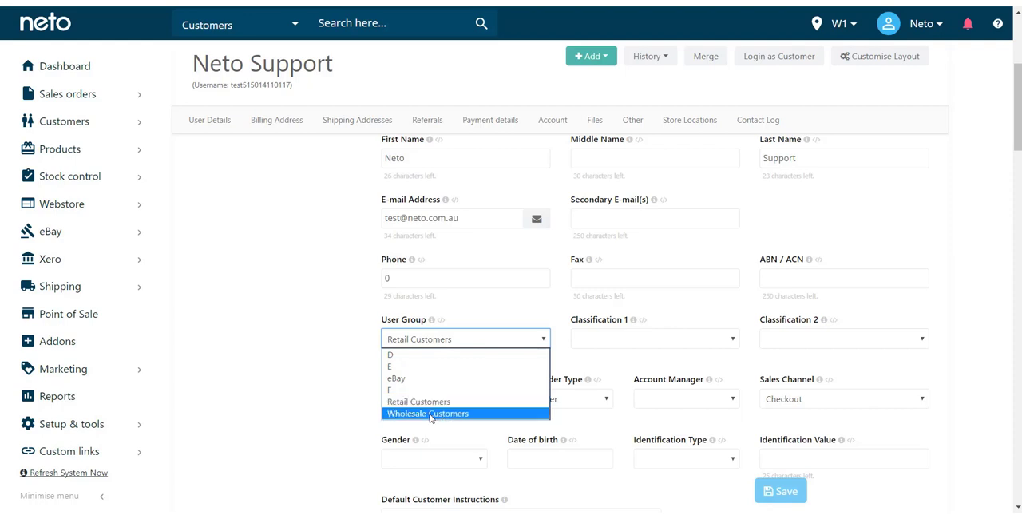
click(430, 414)
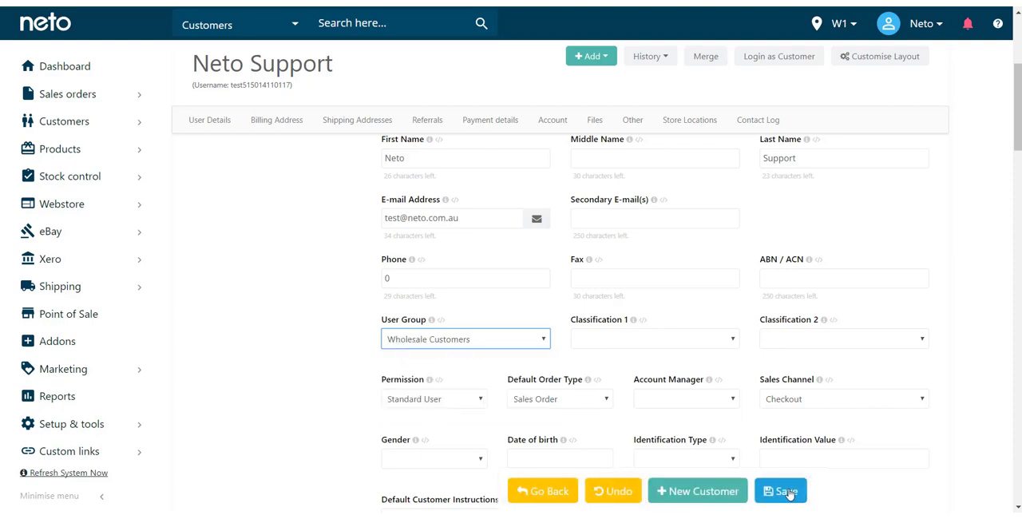
click(787, 494)
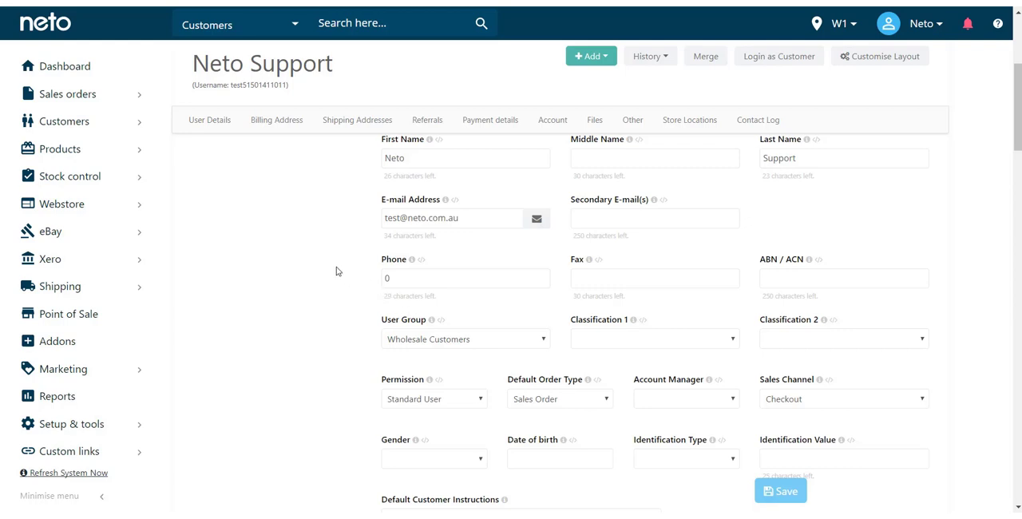
- Review the available user group options and the remaining user detail fields on the customer record
click(433, 343)
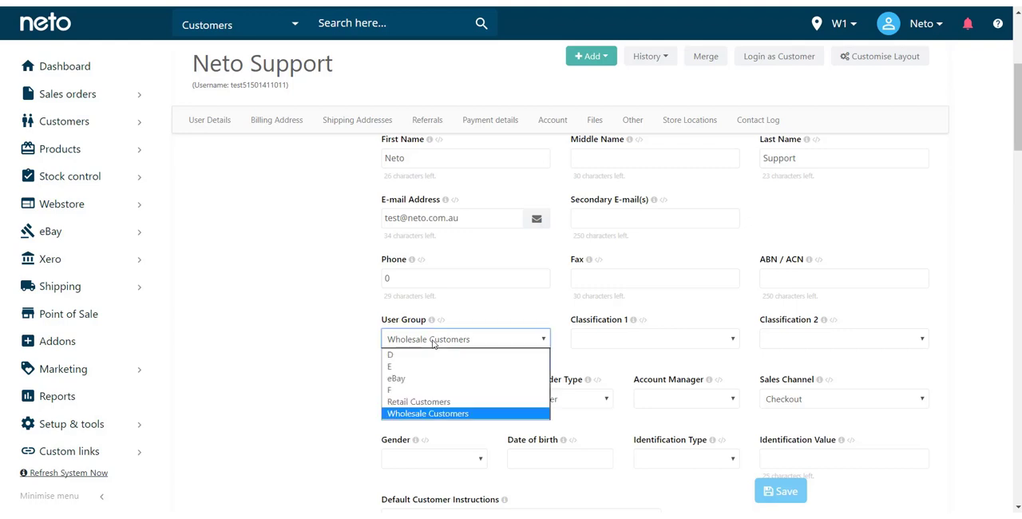
click(434, 344)
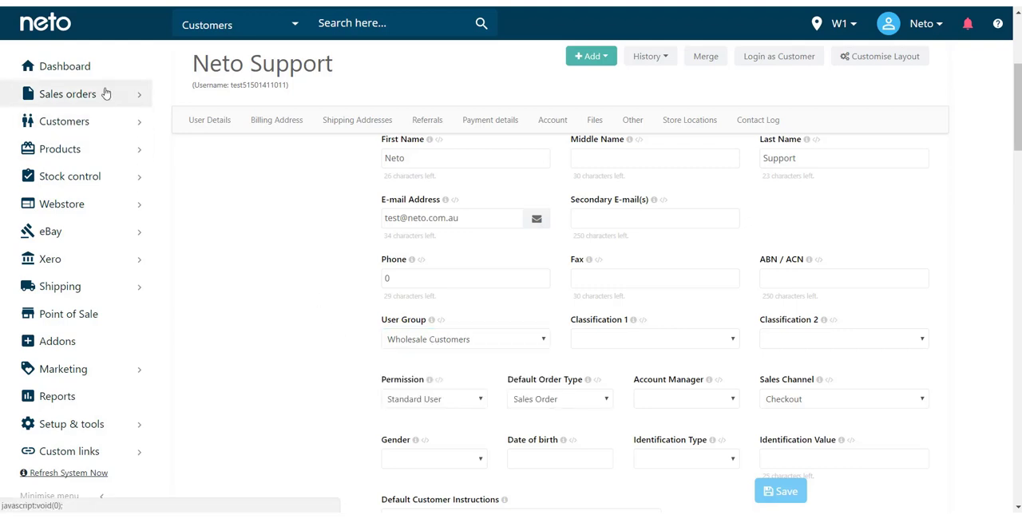
mouse_move(112, 94)
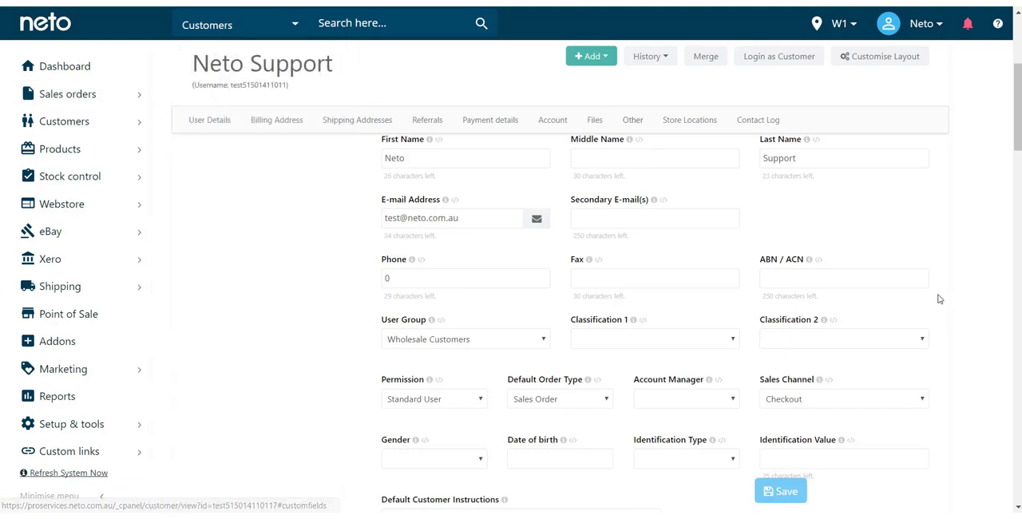
scroll(936, 294, down, 3)
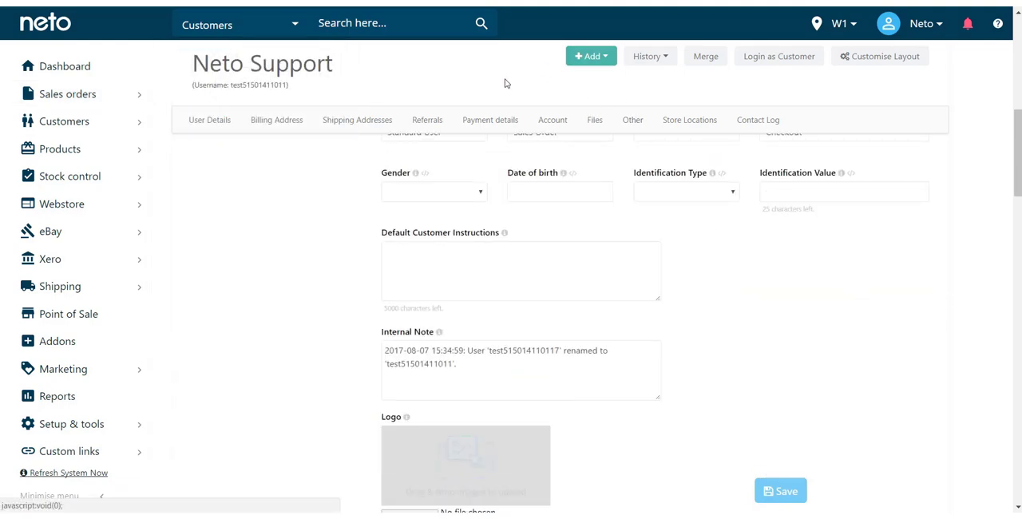
scroll(310, 312, up, 2)
scroll(300, 313, up, 5)
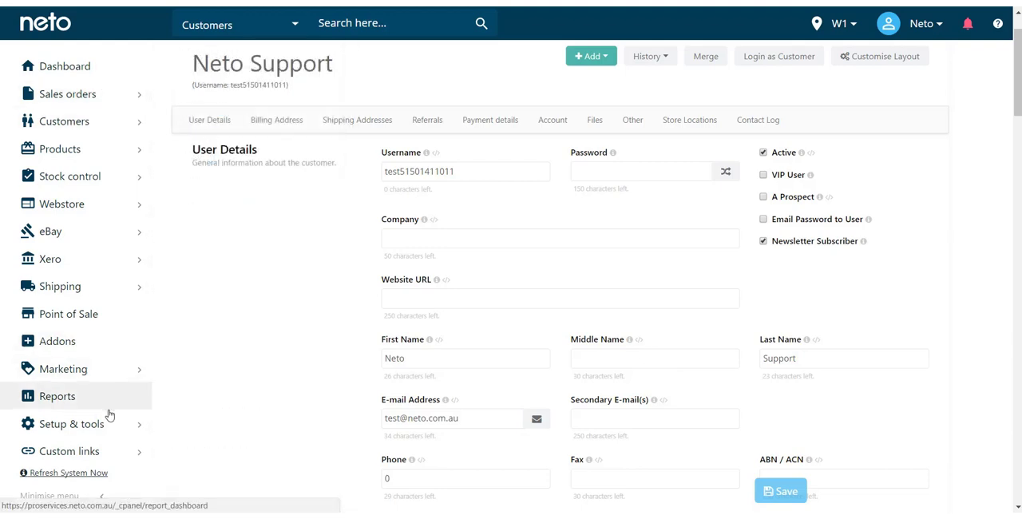
- Go to the store's payment methods and open the Bank Deposit method's configuration
mouse_move(110, 424)
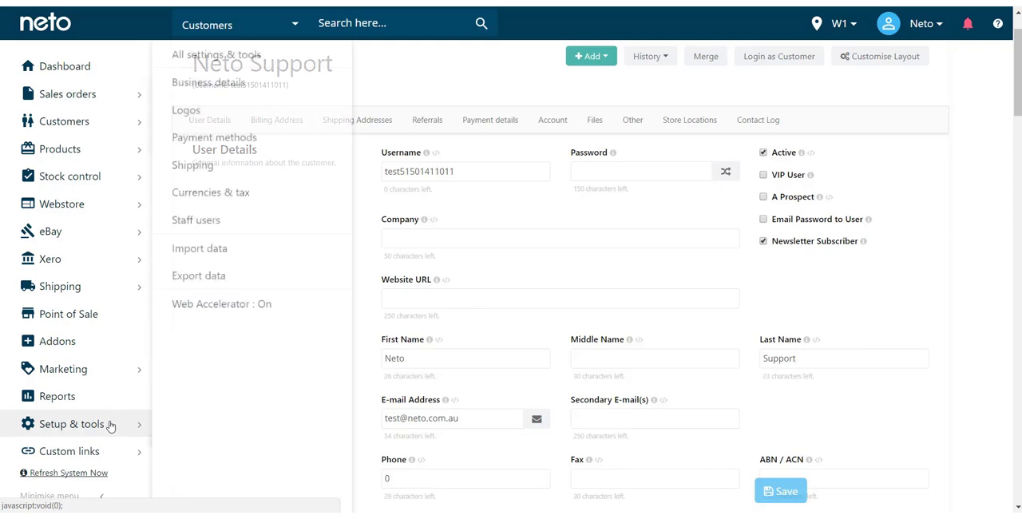
click(276, 150)
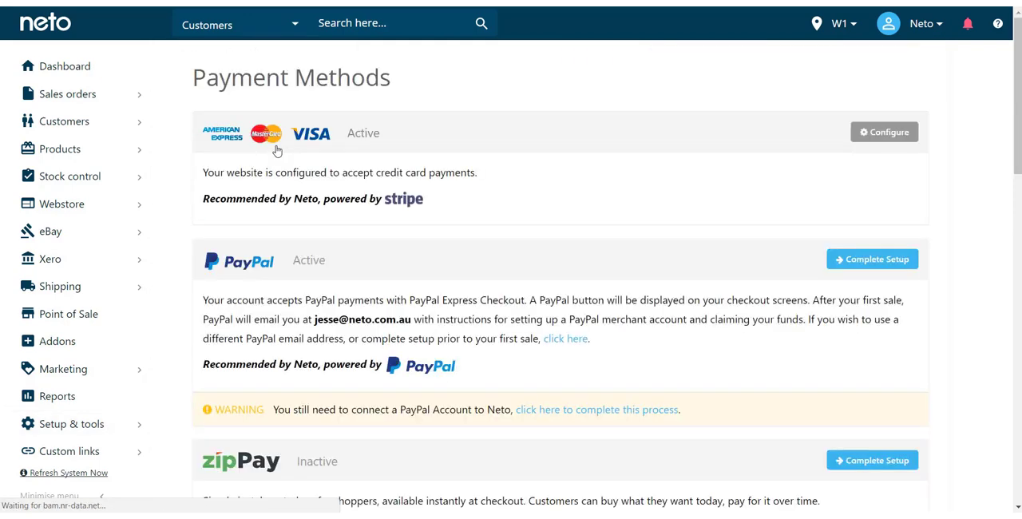
scroll(516, 249, down, 8)
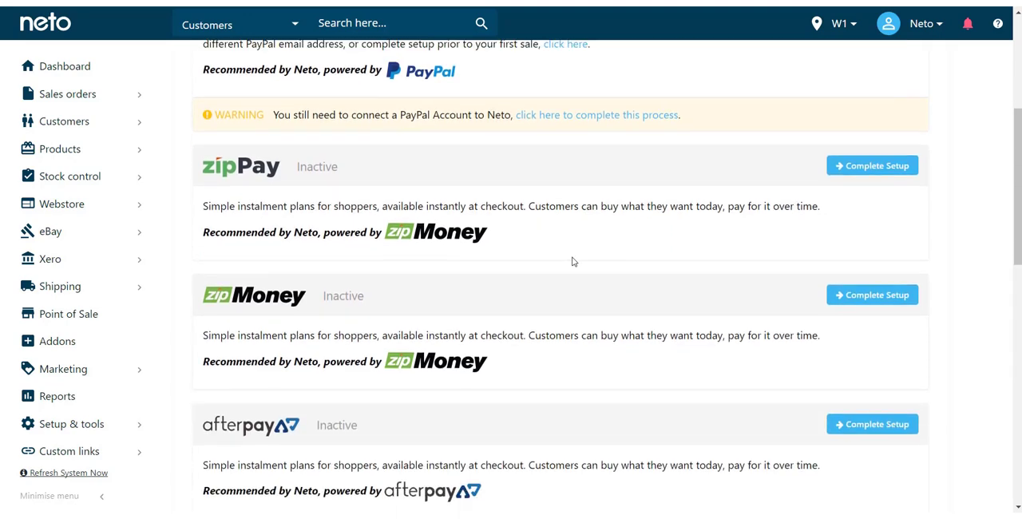
scroll(306, 299, down, 1)
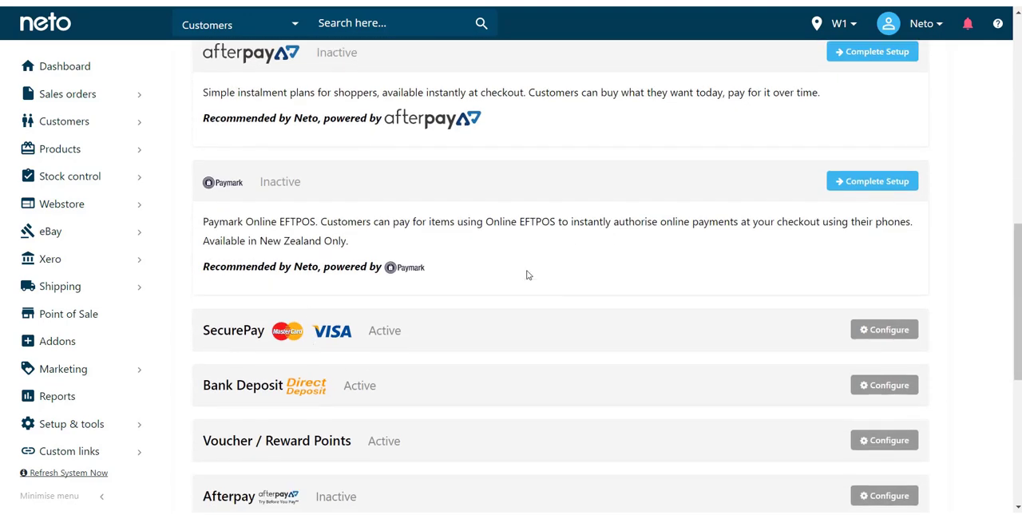
scroll(363, 210, down, 3)
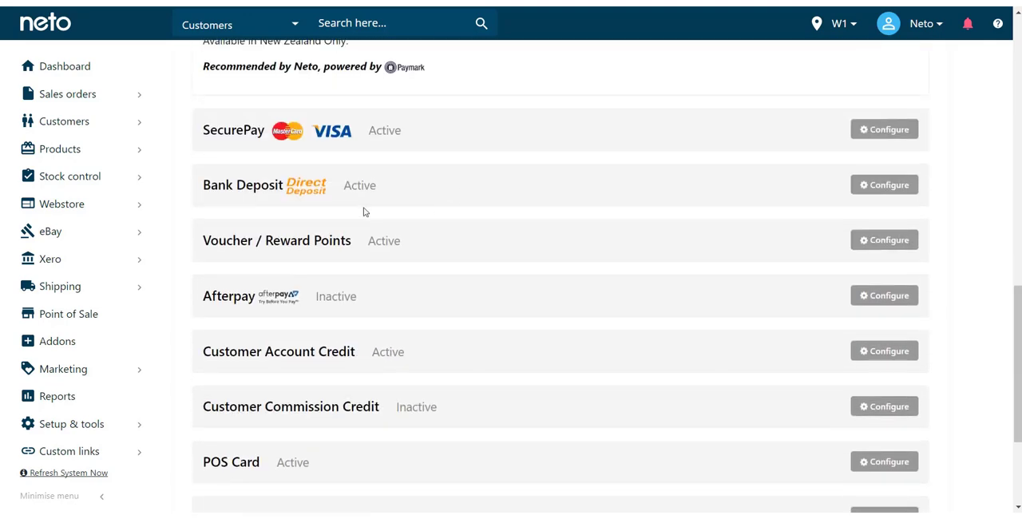
click(876, 186)
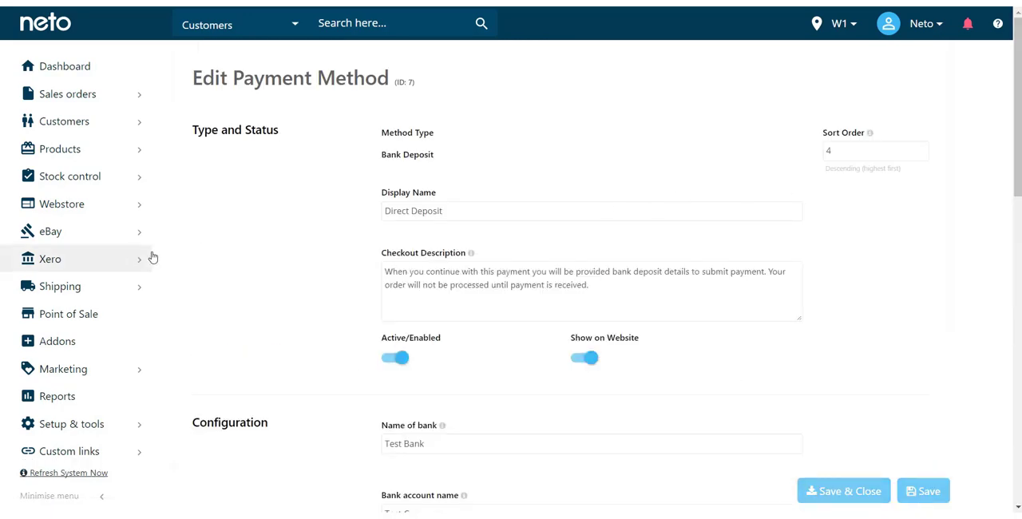
- Turn off the payment method's visibility for user groups D, E, F, eBay and Retail Customers, save it and dismiss the confirmation
scroll(288, 257, down, 5)
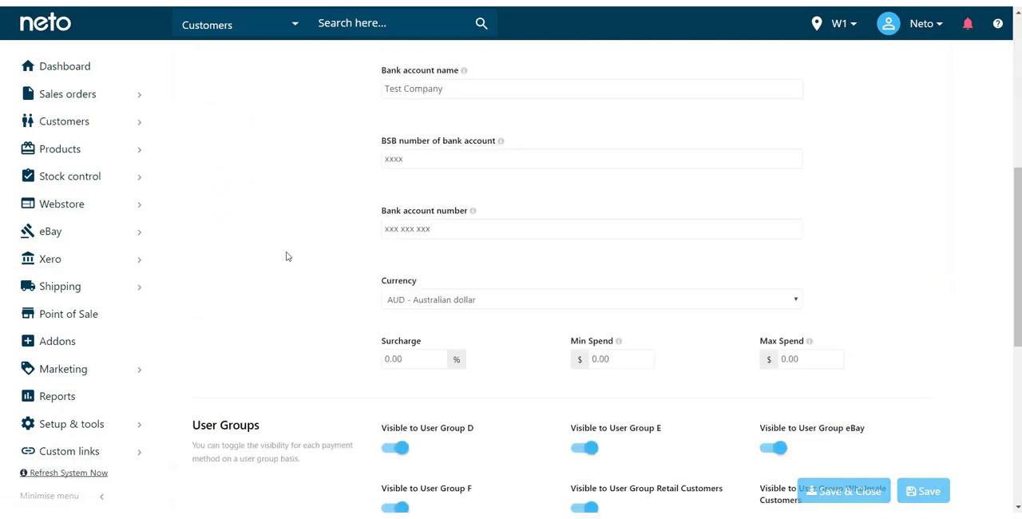
scroll(948, 387, down, 3)
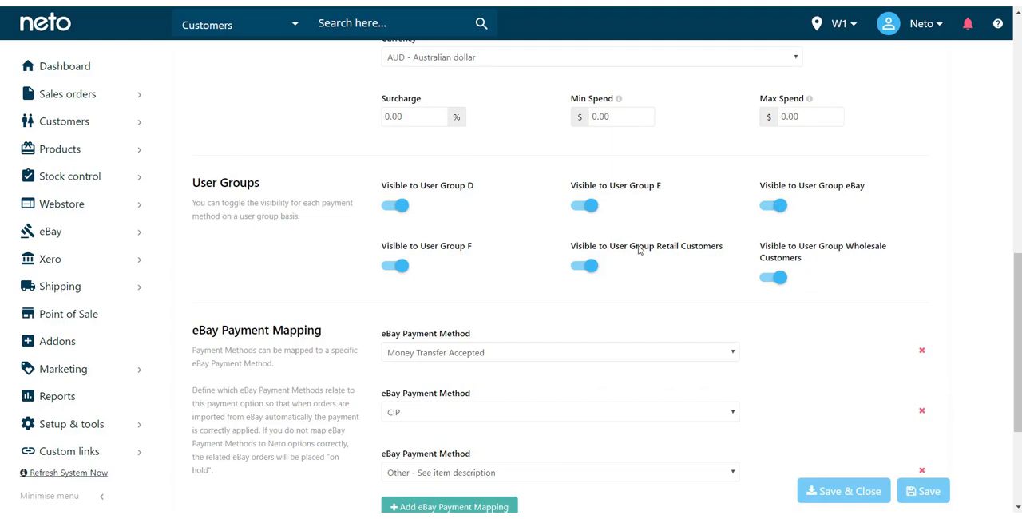
click(590, 266)
click(585, 206)
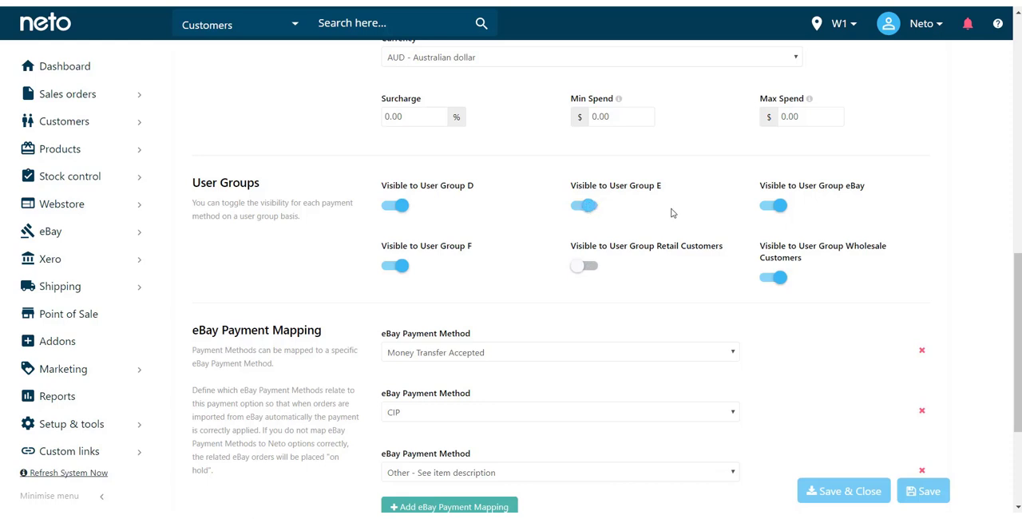
click(774, 204)
click(396, 206)
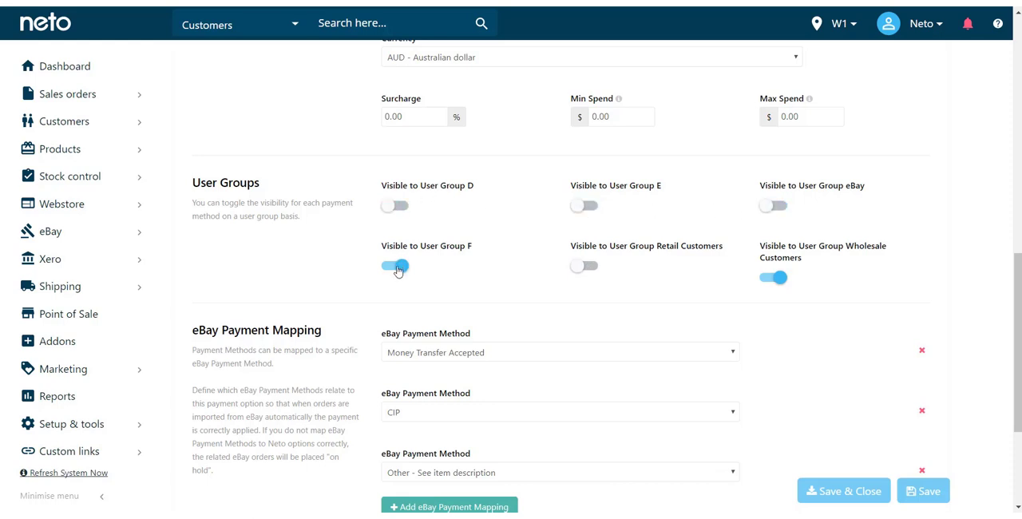
click(397, 265)
mouse_move(945, 493)
click(926, 492)
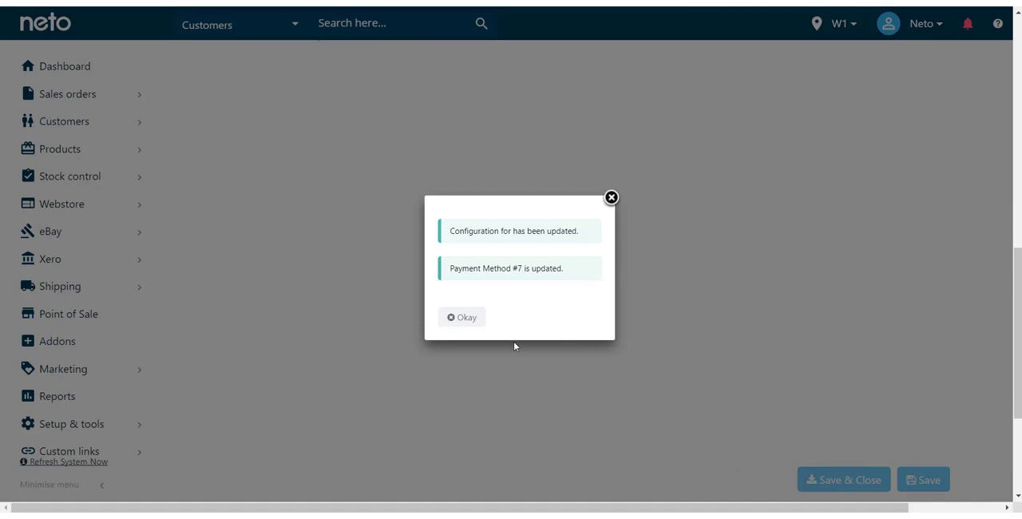
click(464, 319)
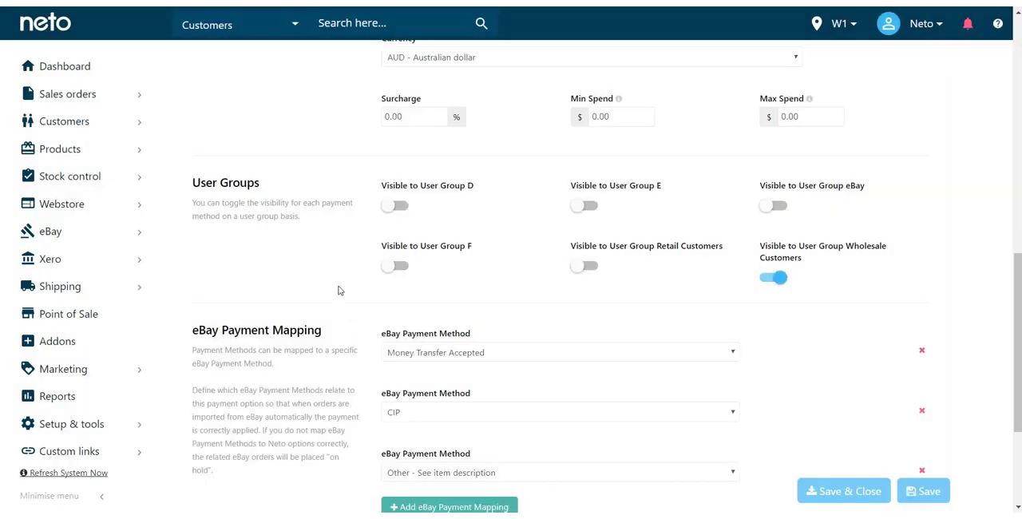